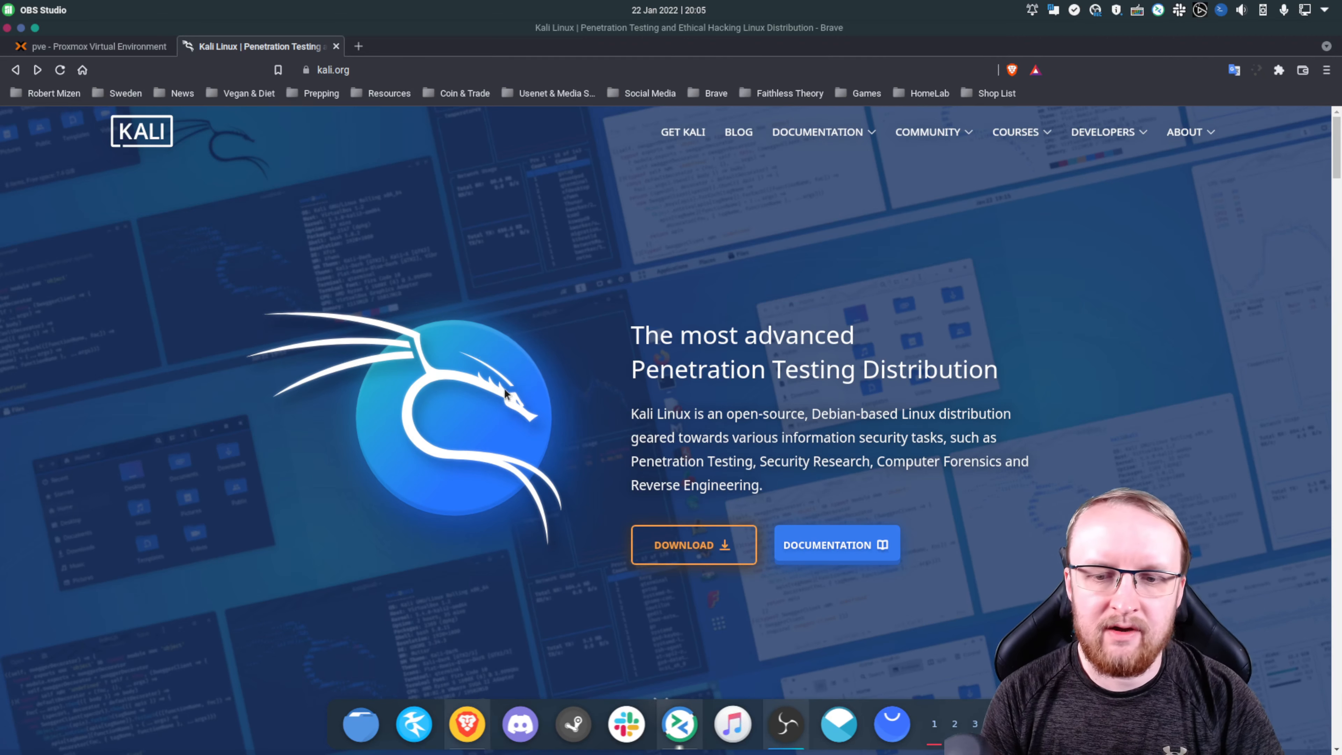
Step: Find the Kali Linux 2021.4a 64-bit bare-metal installer on kali.org, then close the Kali site
{"action": "left_click", "coordinate": [682, 545]}
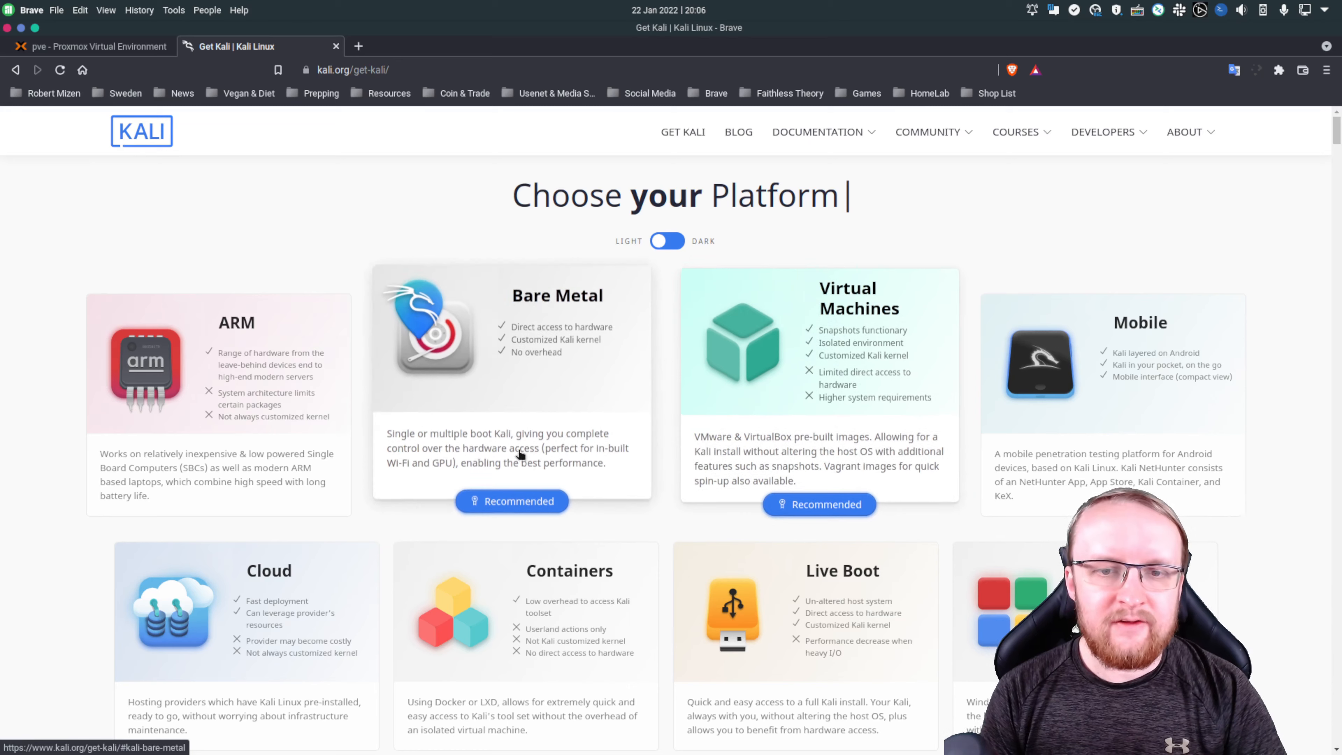
{"action": "left_click", "coordinate": [541, 405]}
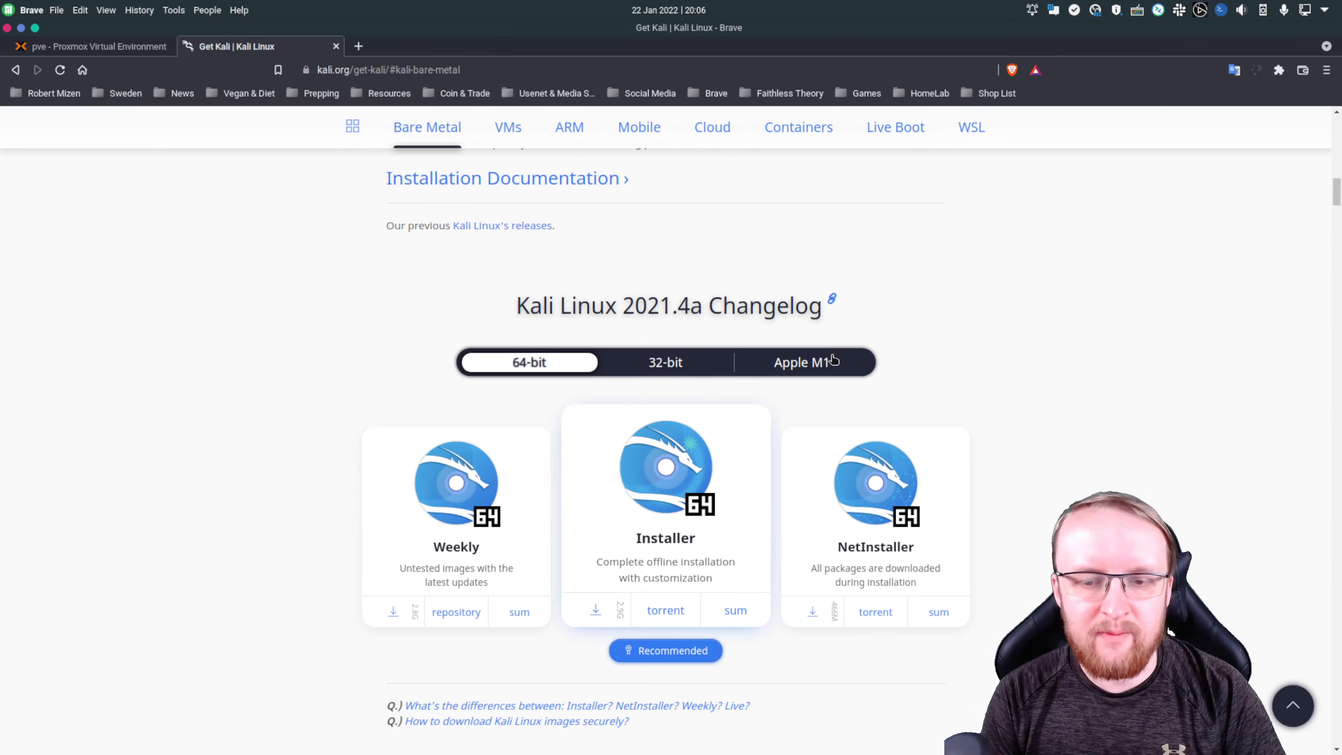
{"action": "scroll", "coordinate": [637, 523], "scroll_direction": "down", "scroll_amount": 2}
{"action": "scroll", "coordinate": [637, 523], "scroll_direction": "down", "scroll_amount": 1}
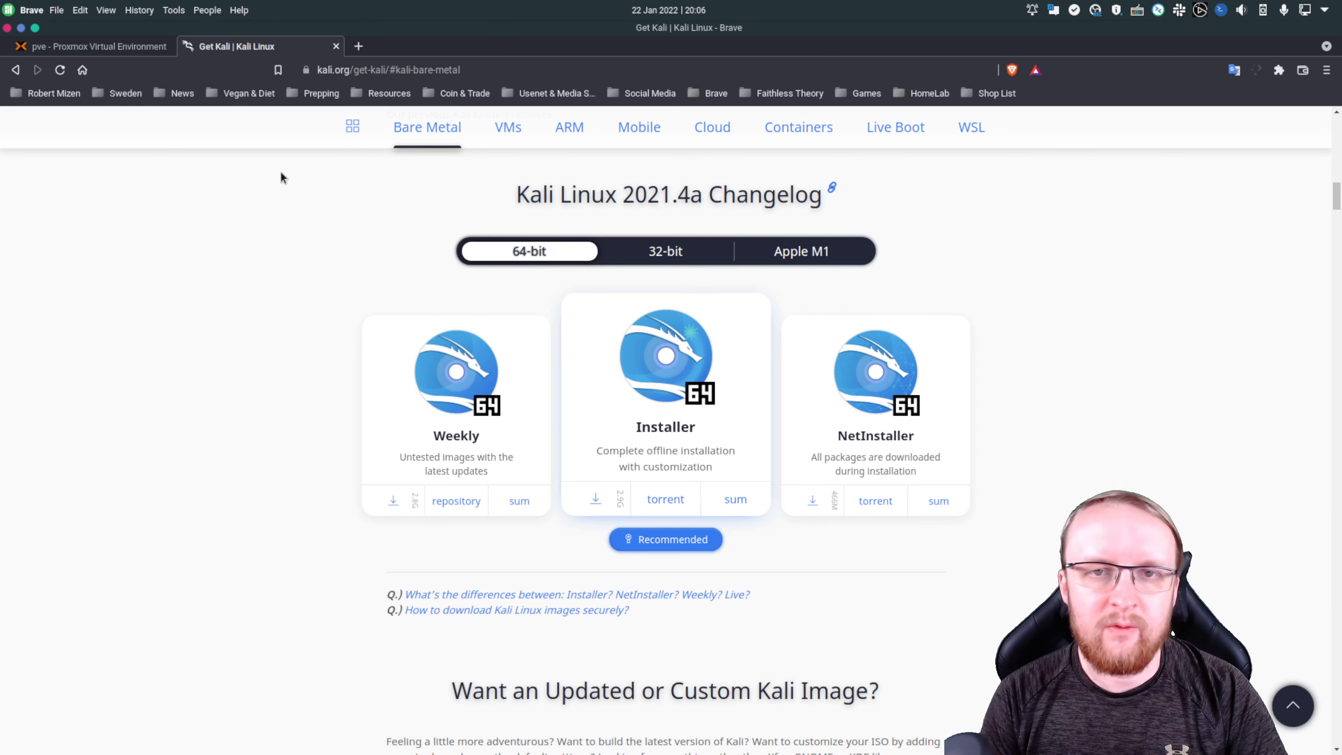
{"action": "left_click", "coordinate": [336, 46]}
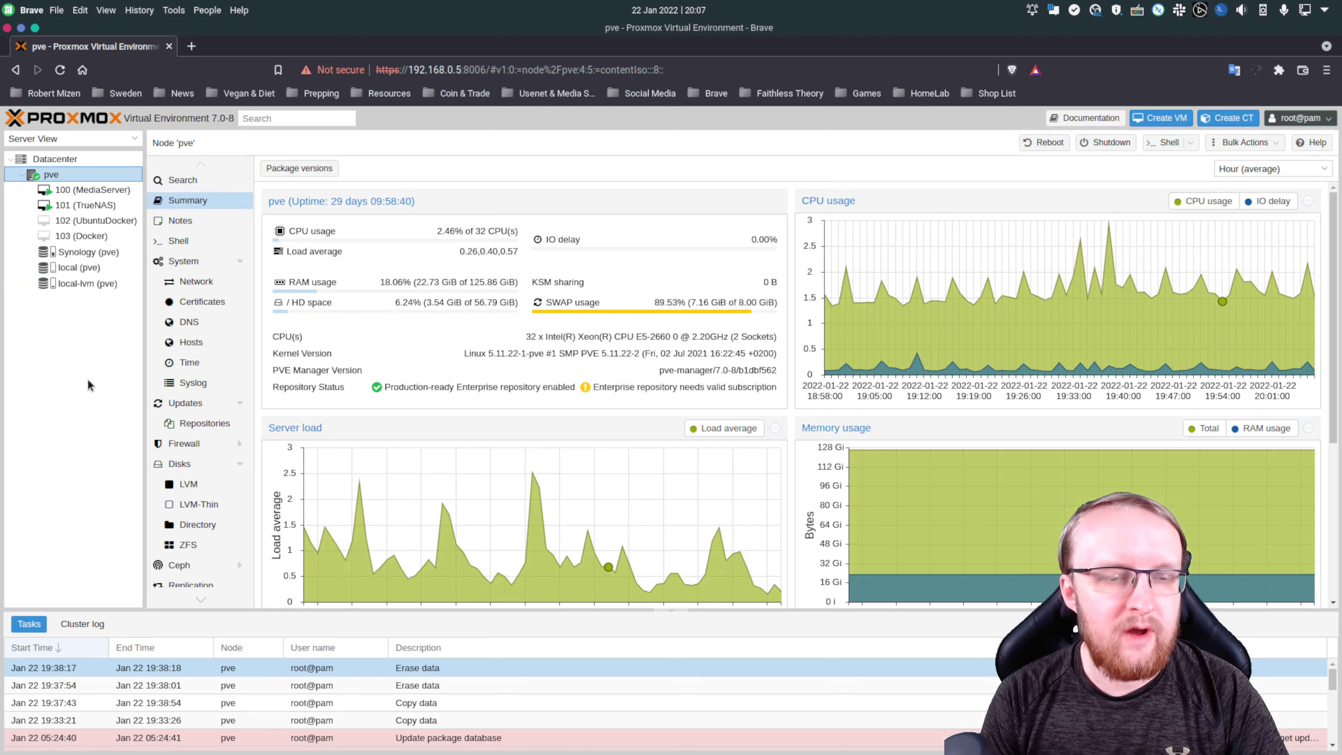
Step: Upload kali-linux-2021.4a-installer-amd64.iso to the ISO Images of local (pve) storage
{"action": "left_click", "coordinate": [80, 268]}
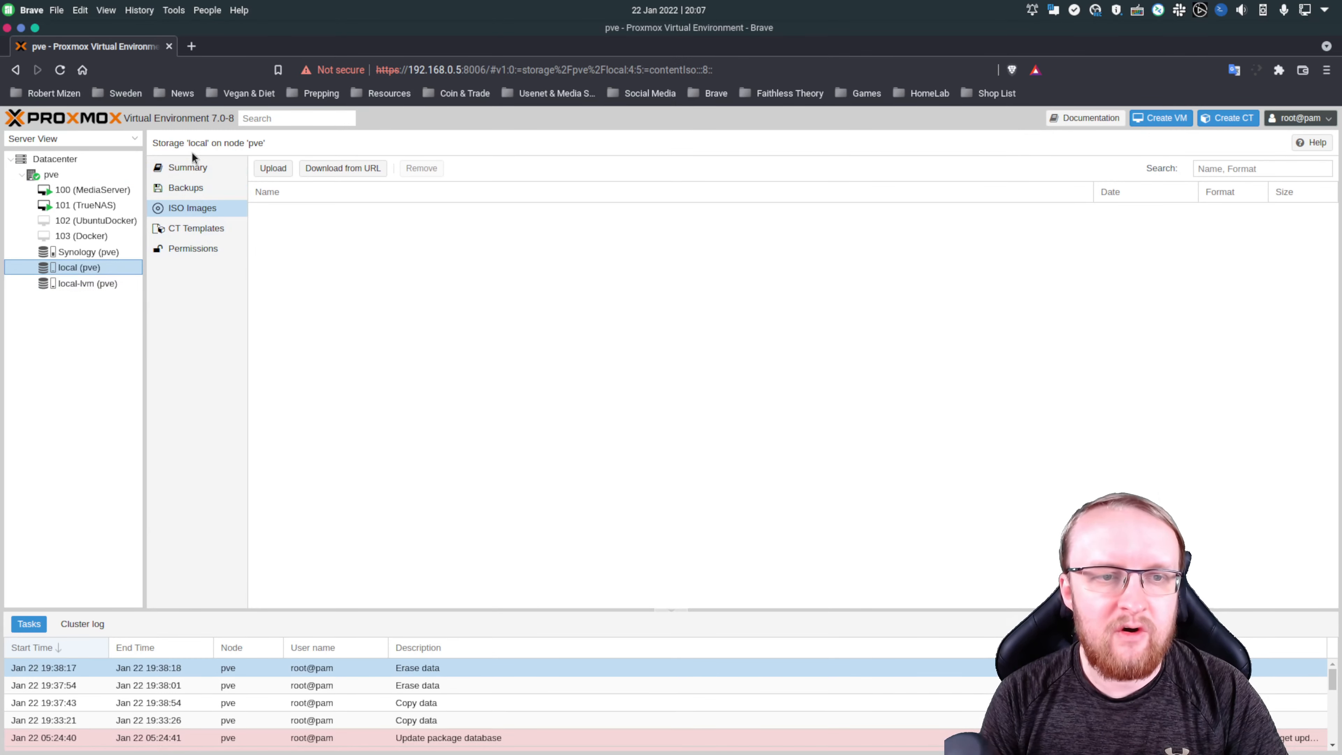
{"action": "left_click", "coordinate": [173, 212]}
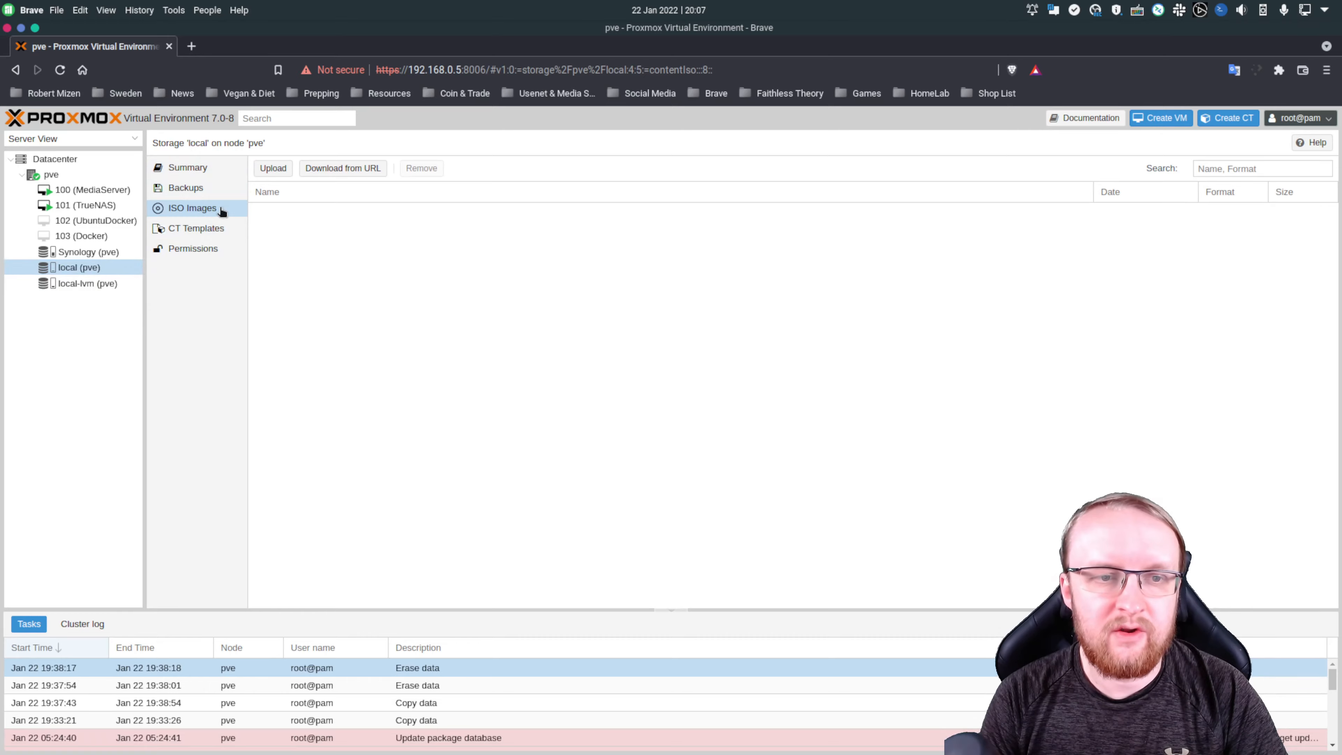
{"action": "left_click", "coordinate": [280, 169]}
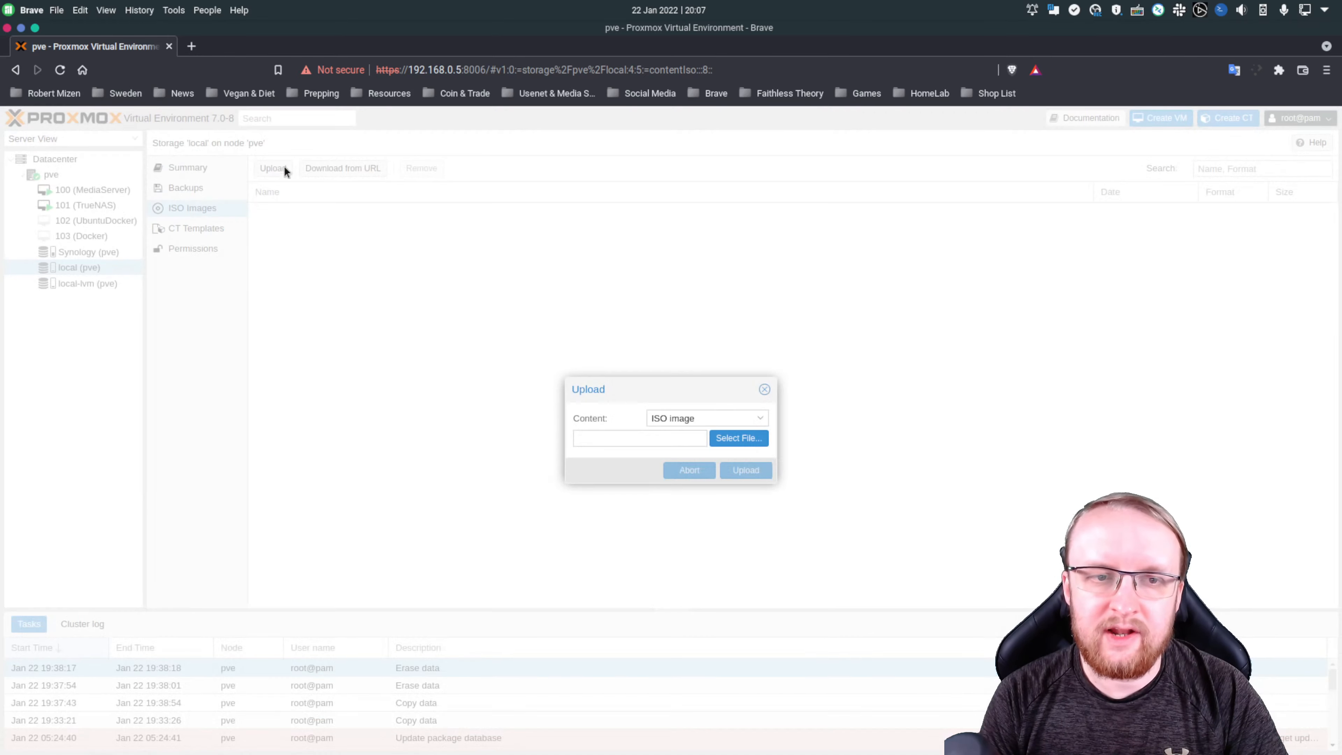
{"action": "left_click", "coordinate": [723, 443]}
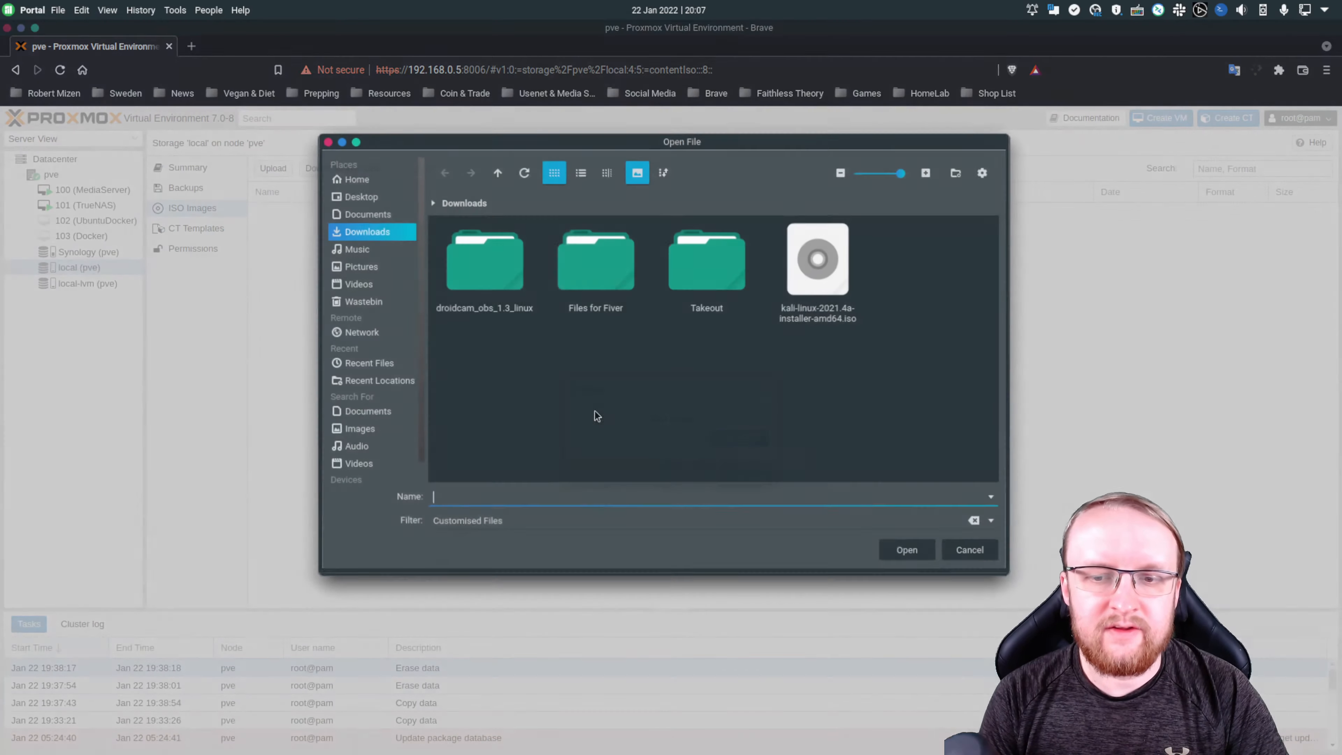
{"action": "left_click", "coordinate": [798, 311]}
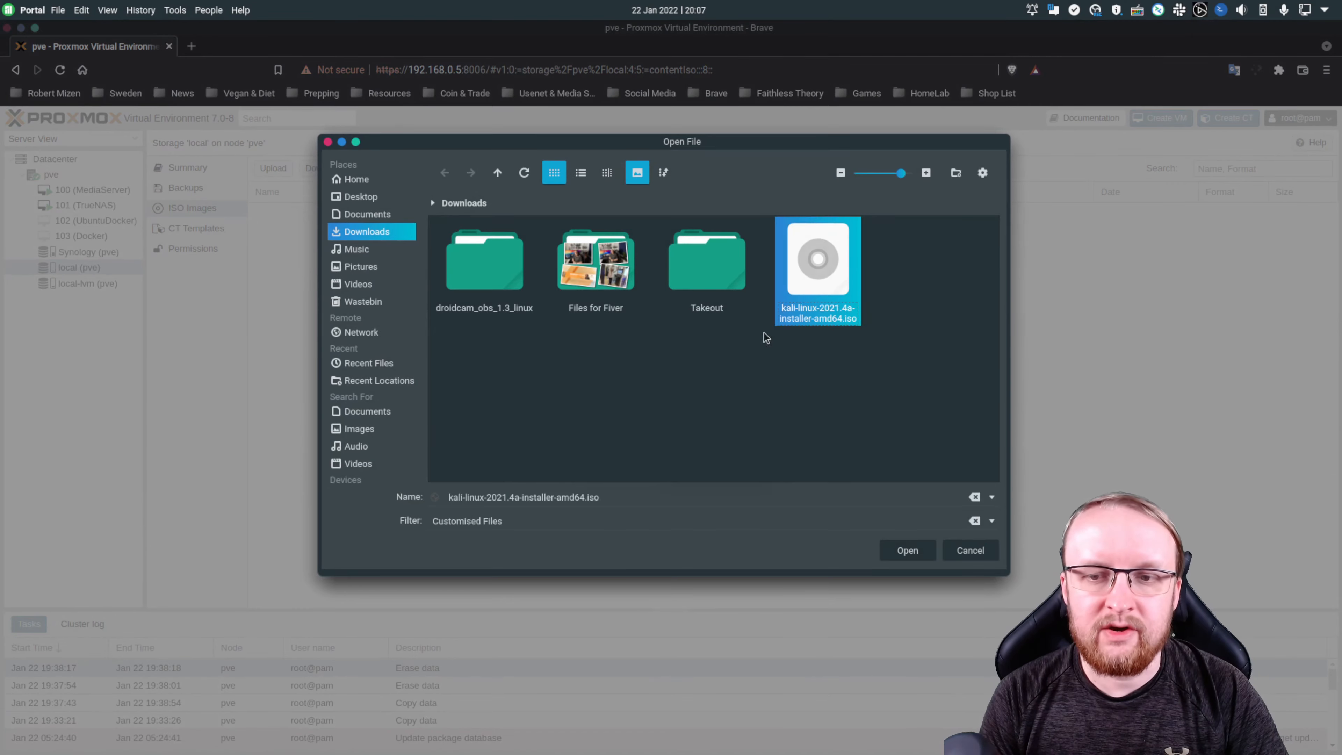
{"action": "left_click", "coordinate": [903, 550]}
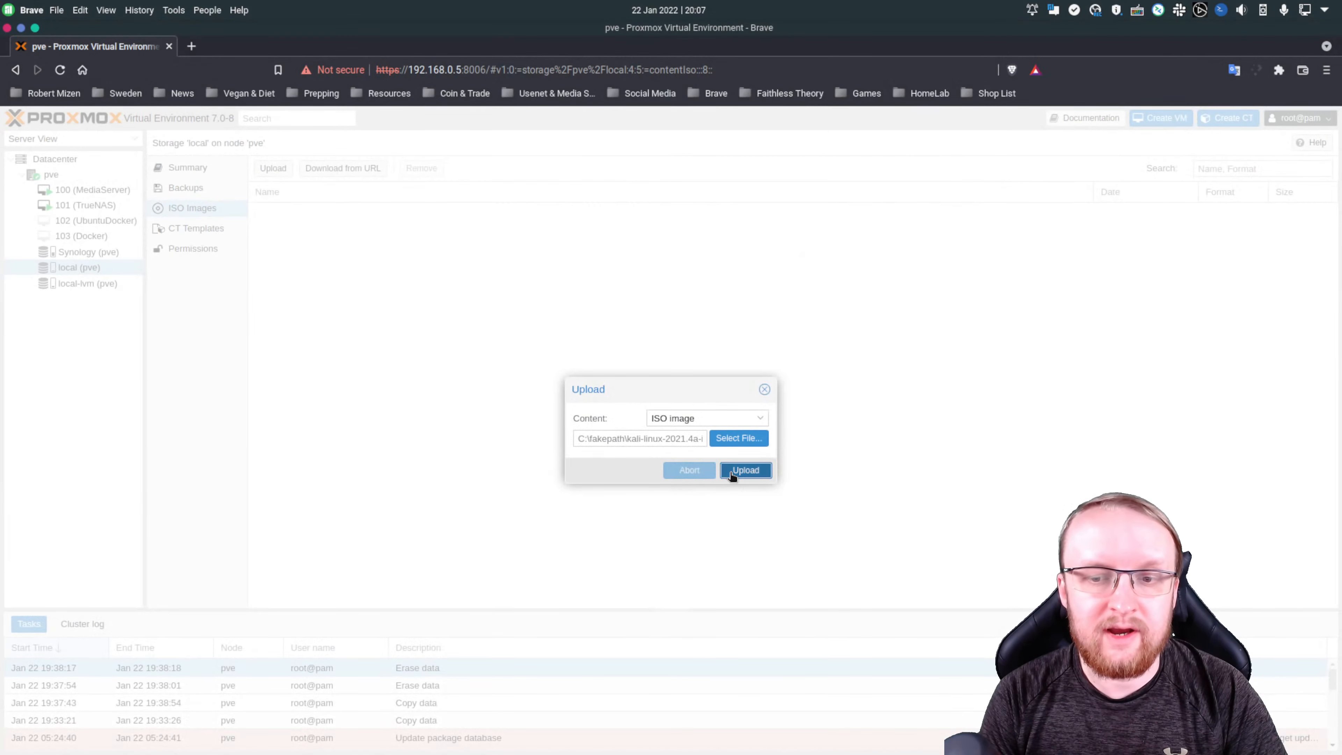
{"action": "left_click", "coordinate": [745, 470]}
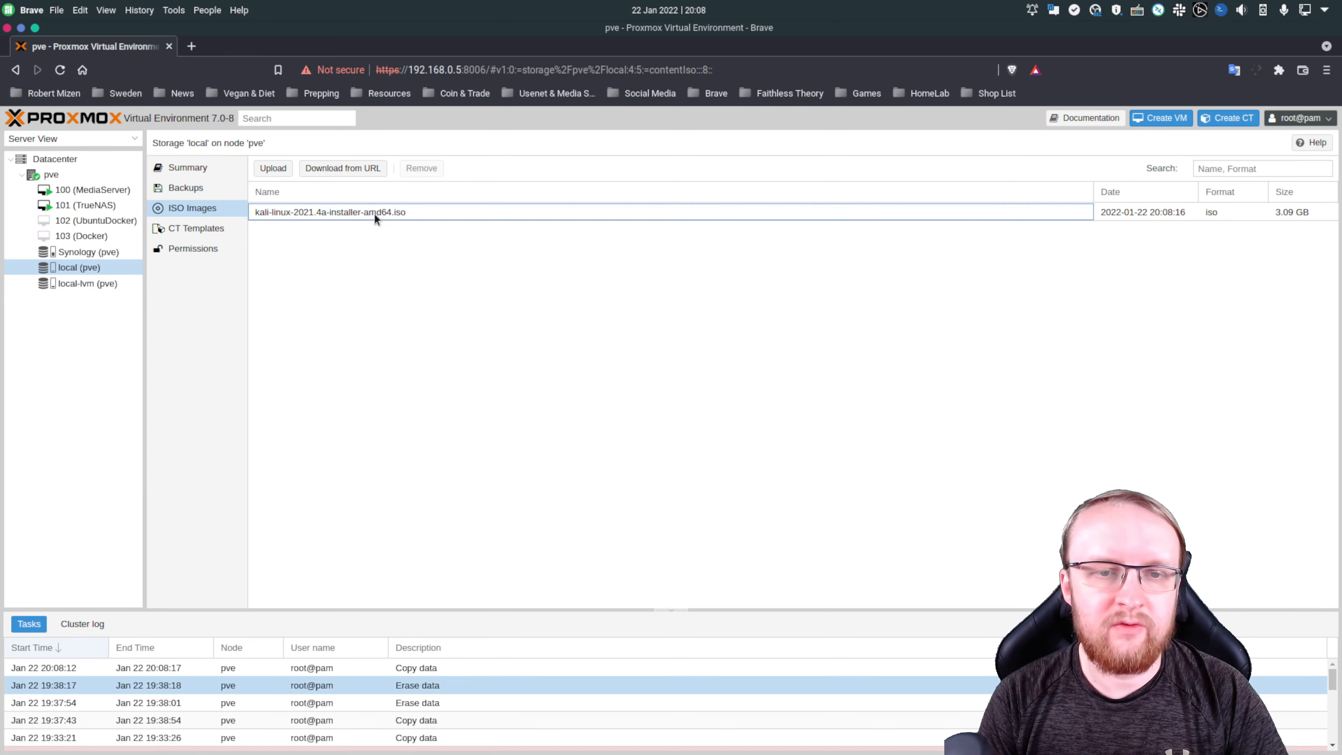
{"action": "left_click", "coordinate": [29, 377]}
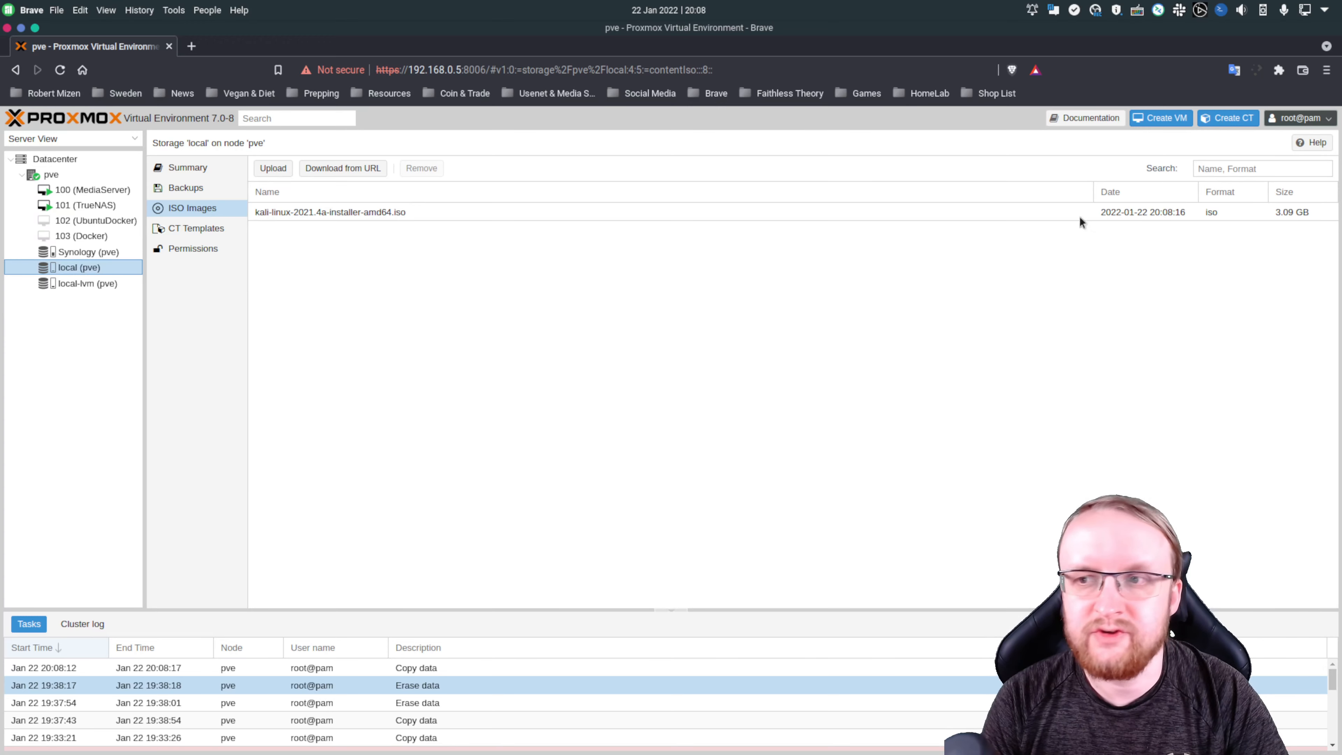
Step: Start the Create VM wizard and name the new virtual machine Kali
{"action": "left_click", "coordinate": [1170, 118]}
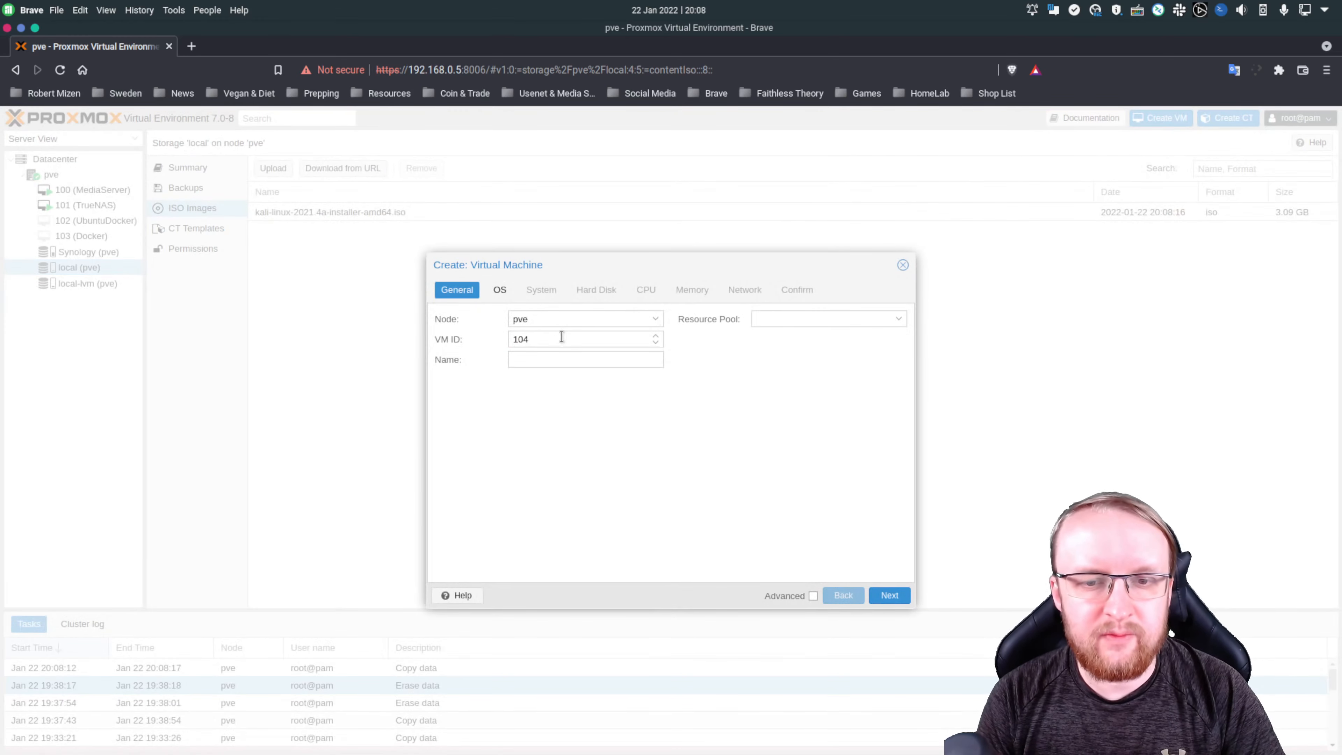
{"action": "left_click", "coordinate": [534, 361]}
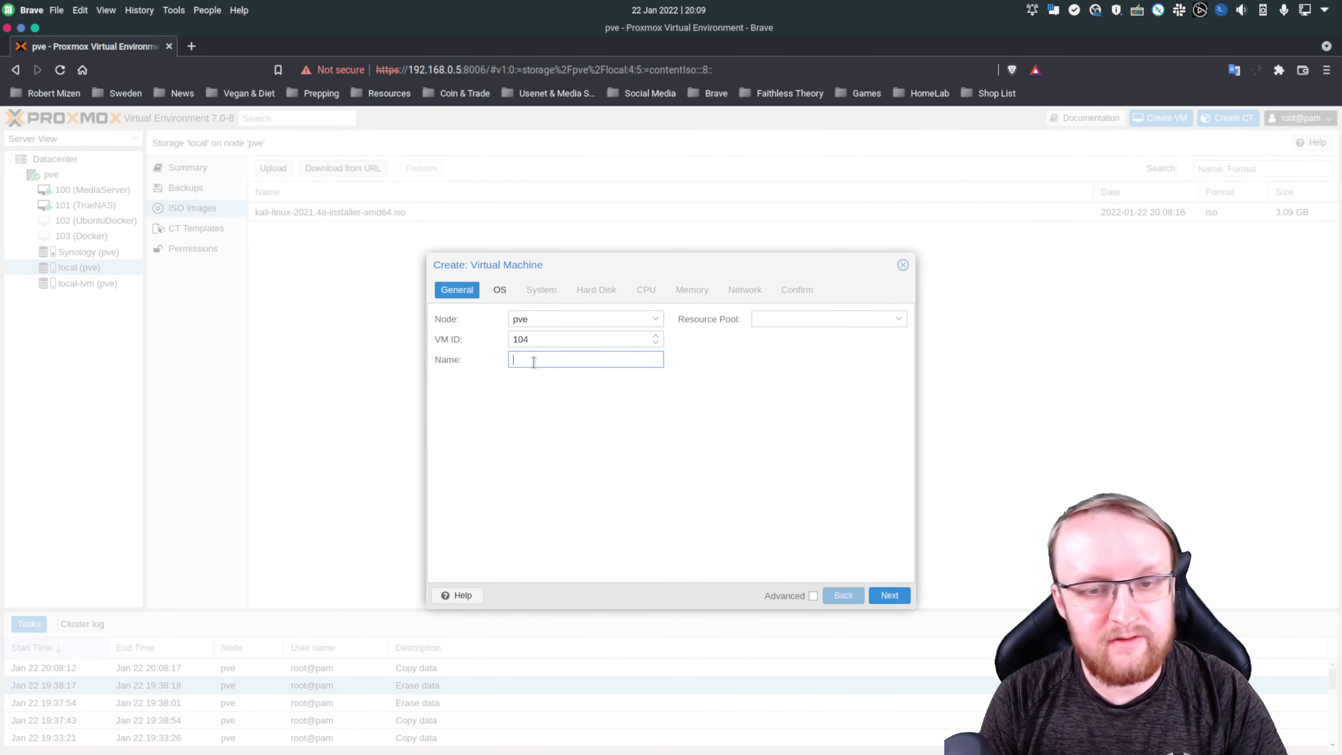
{"action": "type", "text": "Kali"}
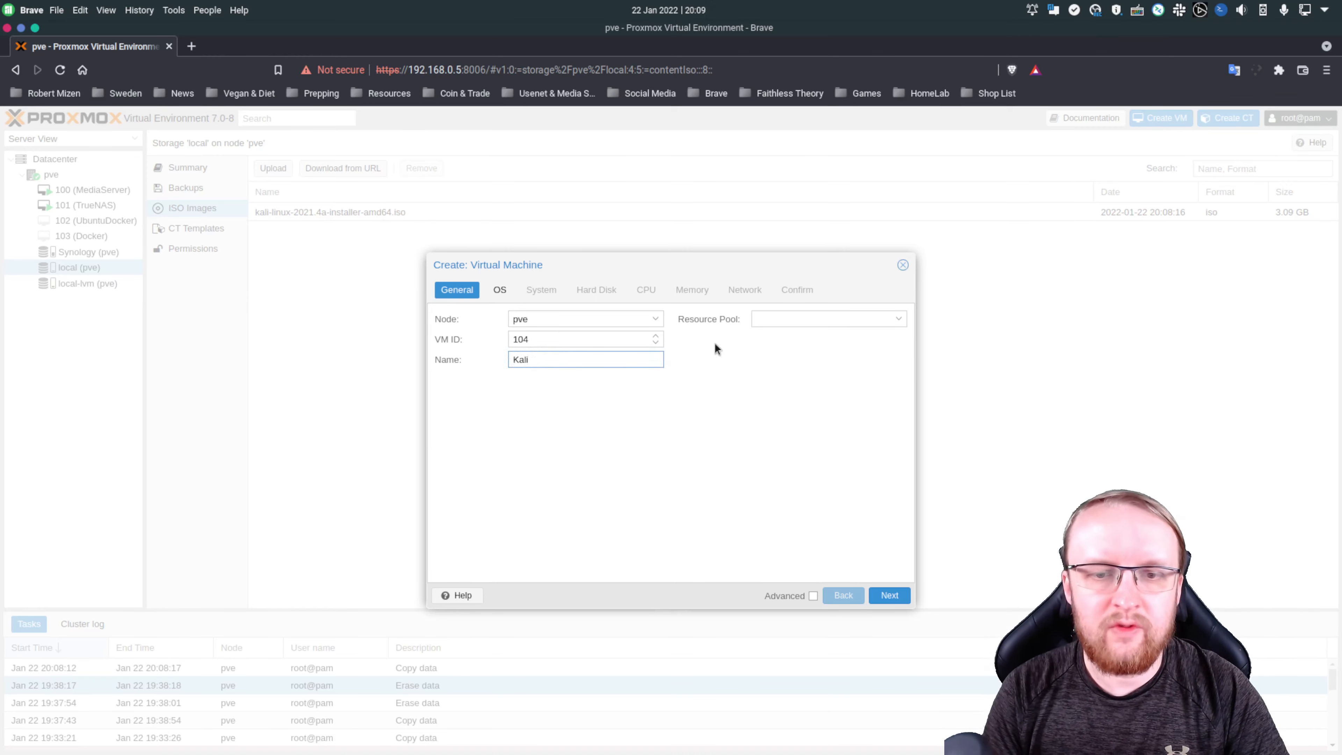
{"action": "left_click", "coordinate": [879, 597]}
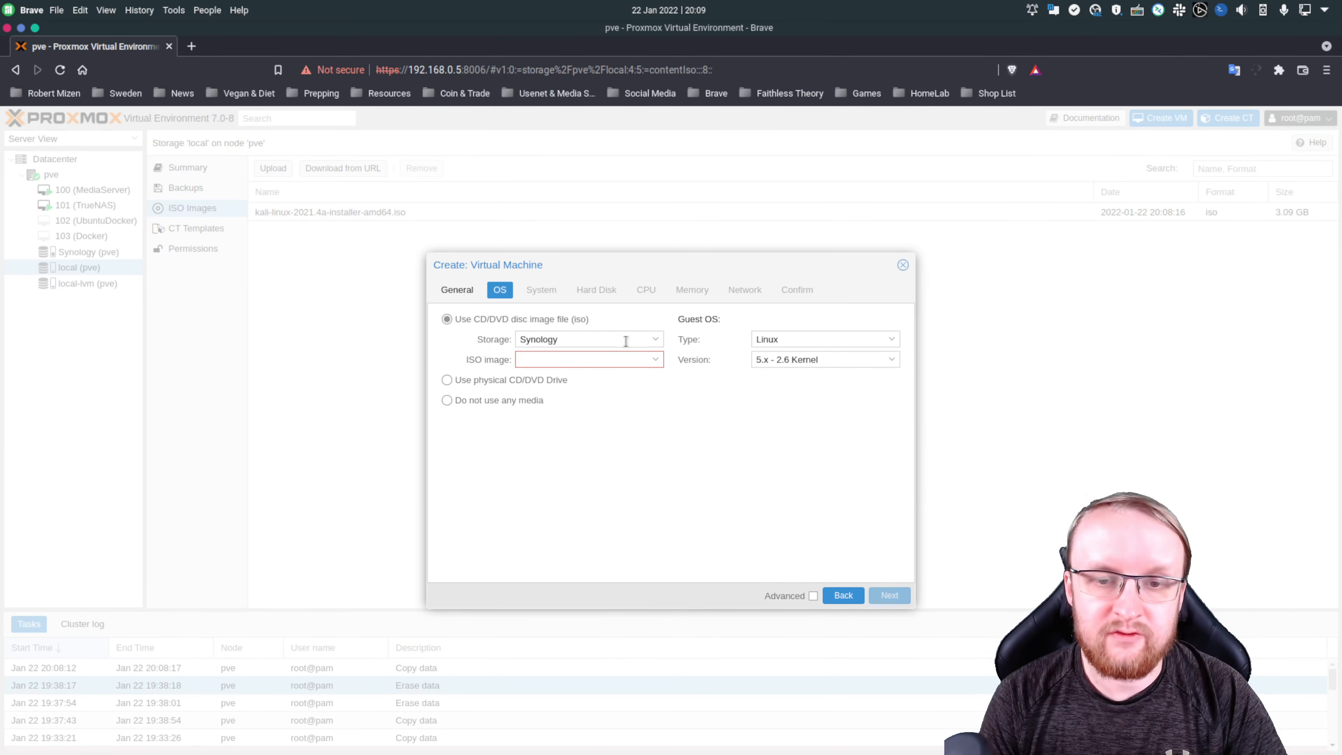
Step: On the OS page, keep Synology storage and select the Kali installer ISO as boot media
{"action": "left_click", "coordinate": [656, 338]}
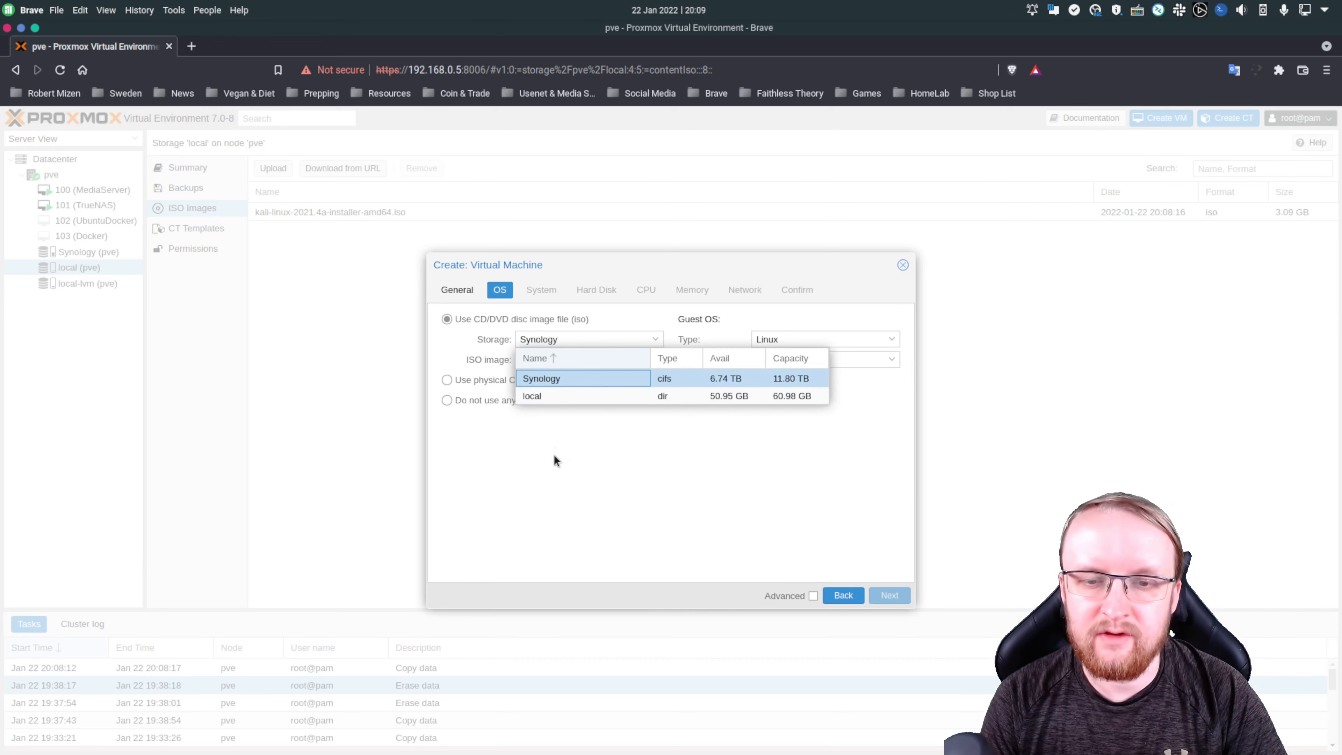
{"action": "left_click", "coordinate": [558, 380]}
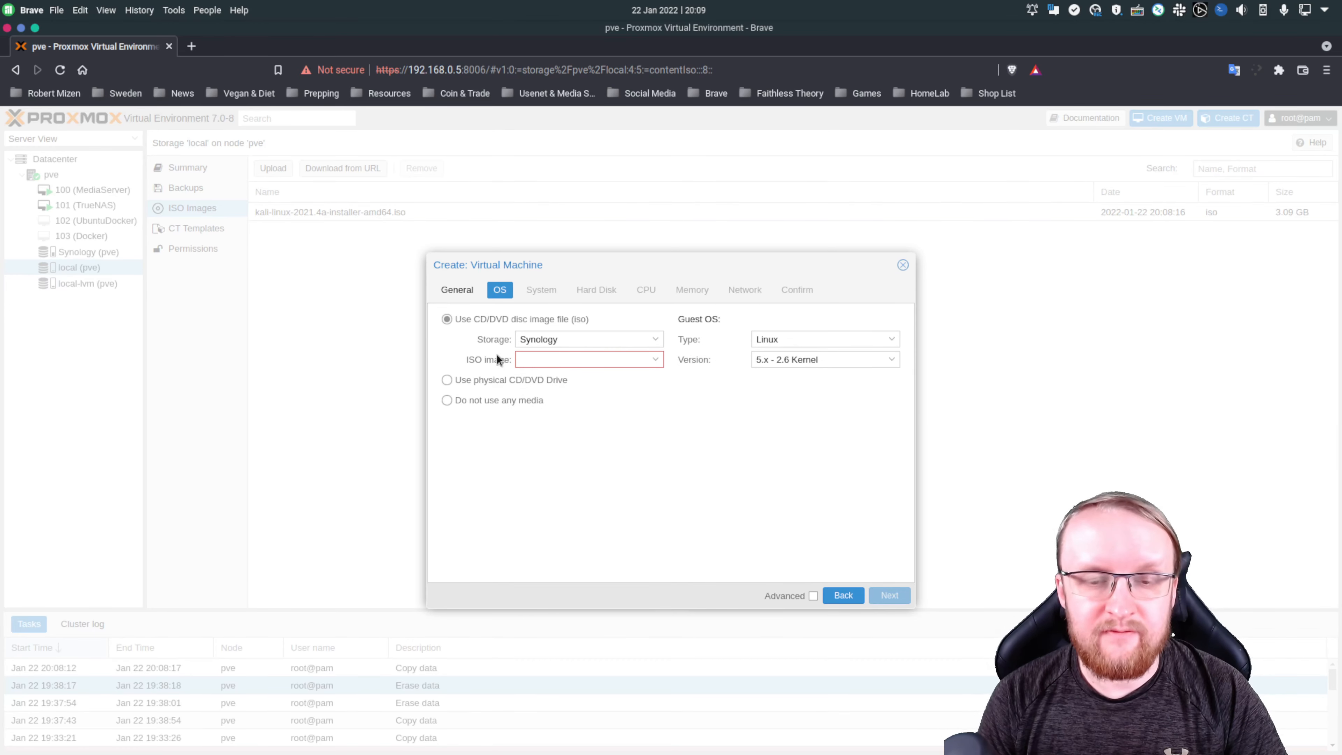
{"action": "left_click", "coordinate": [658, 363]}
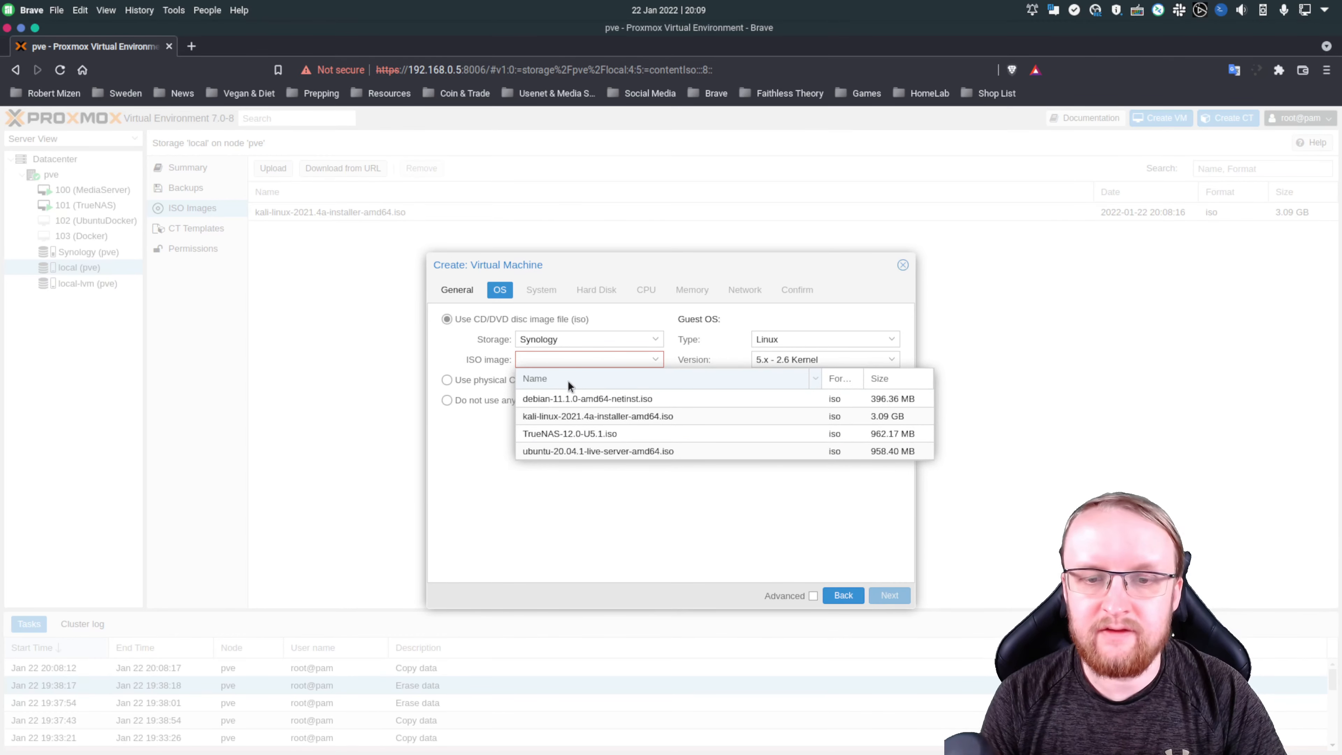
{"action": "left_click", "coordinate": [568, 419]}
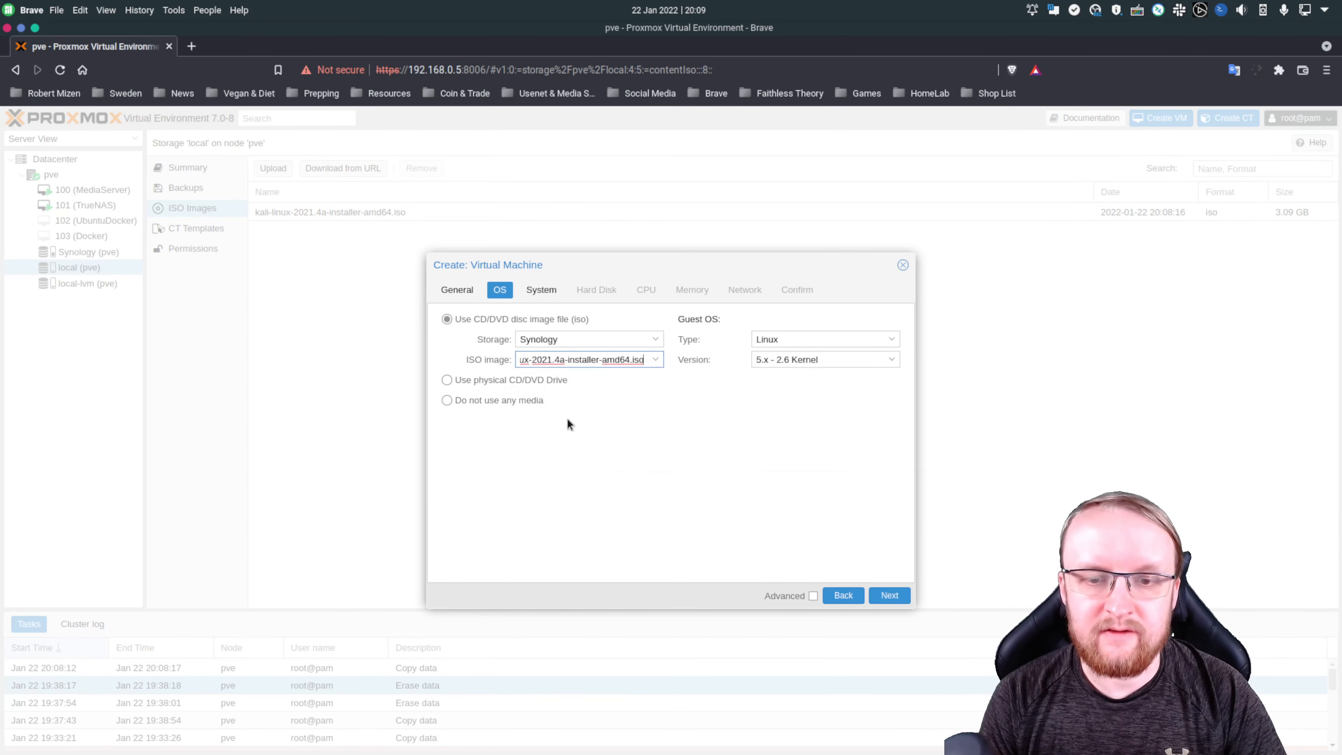
{"action": "left_click", "coordinate": [566, 464]}
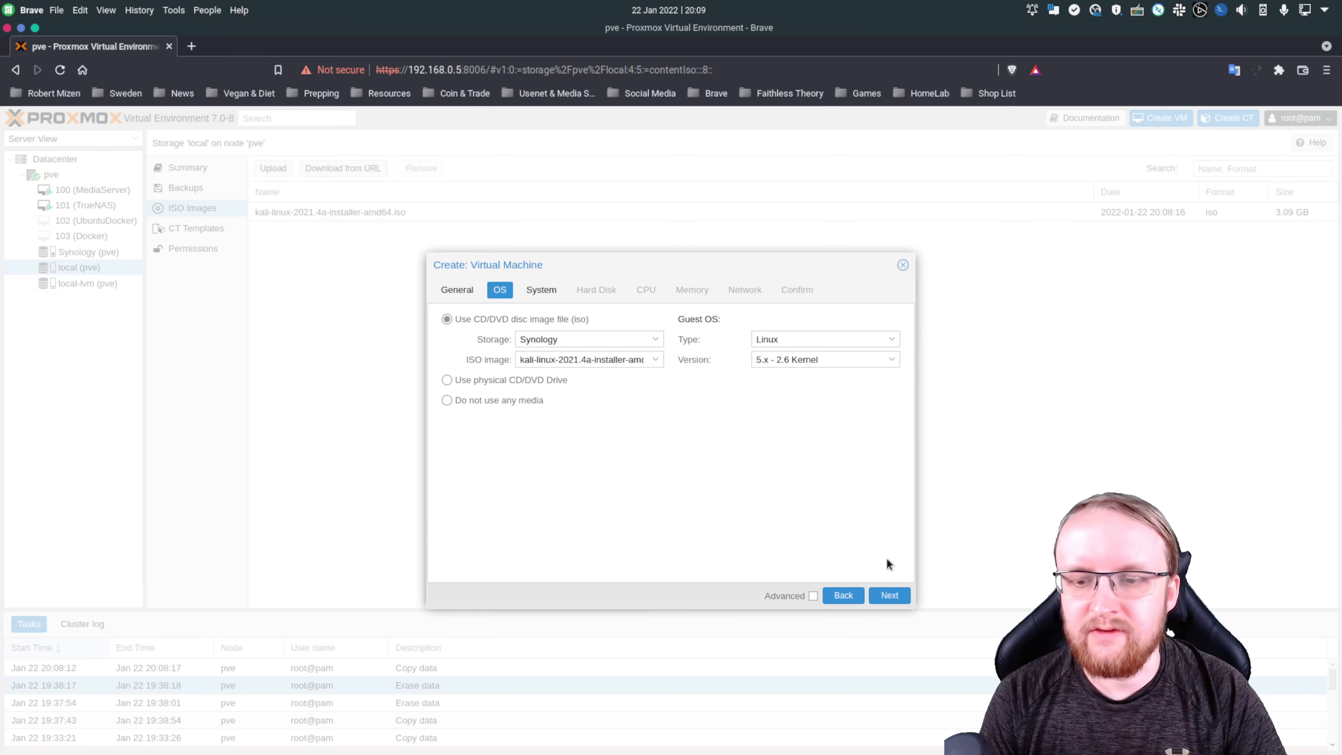
{"action": "left_click", "coordinate": [888, 595]}
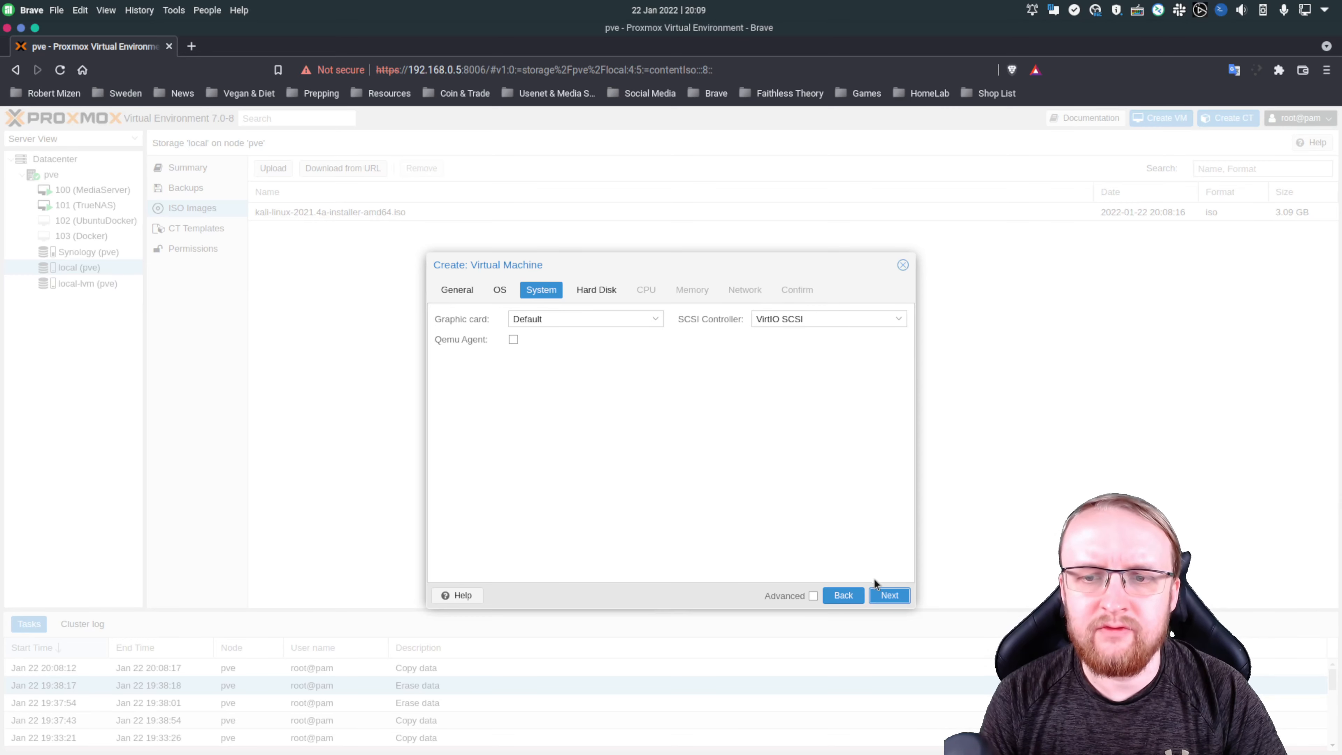
Step: Keep the default System settings and set the VM's disk size to 100 GiB
{"action": "left_click", "coordinate": [888, 595]}
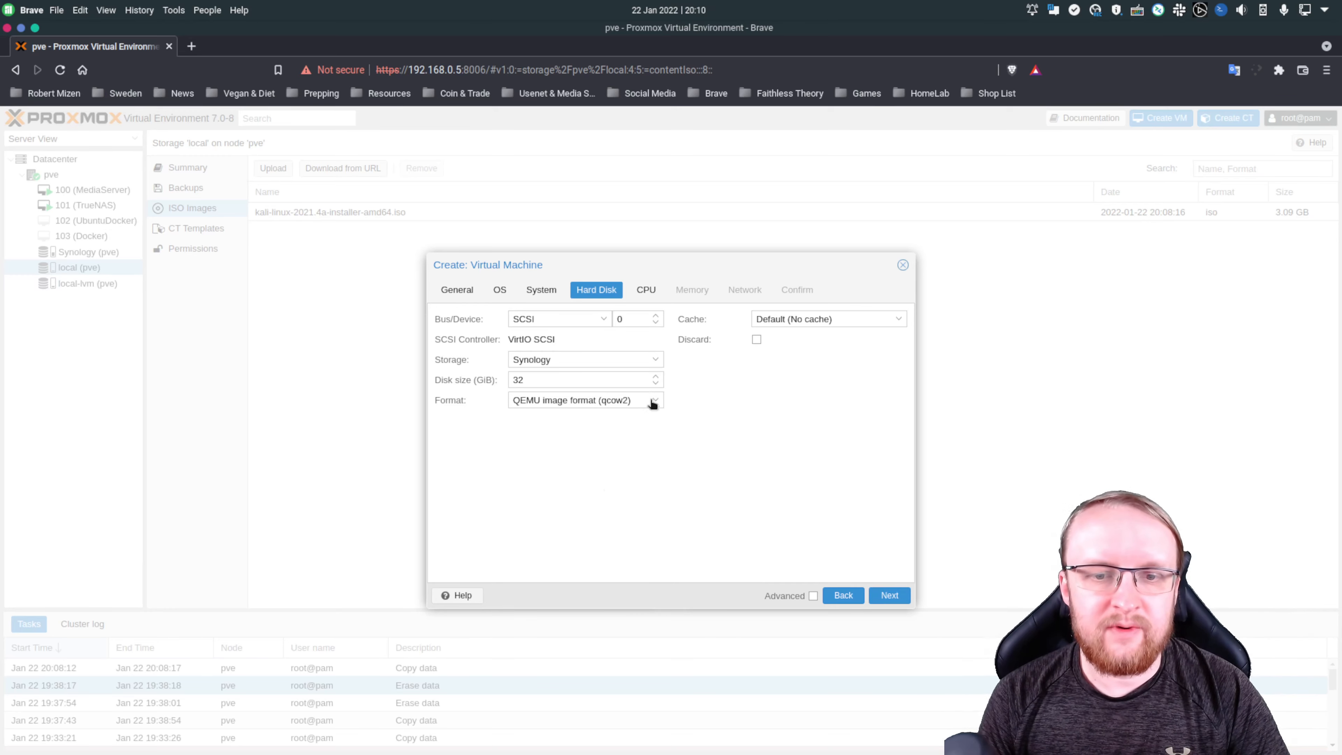
{"action": "double_click", "coordinate": [536, 382]}
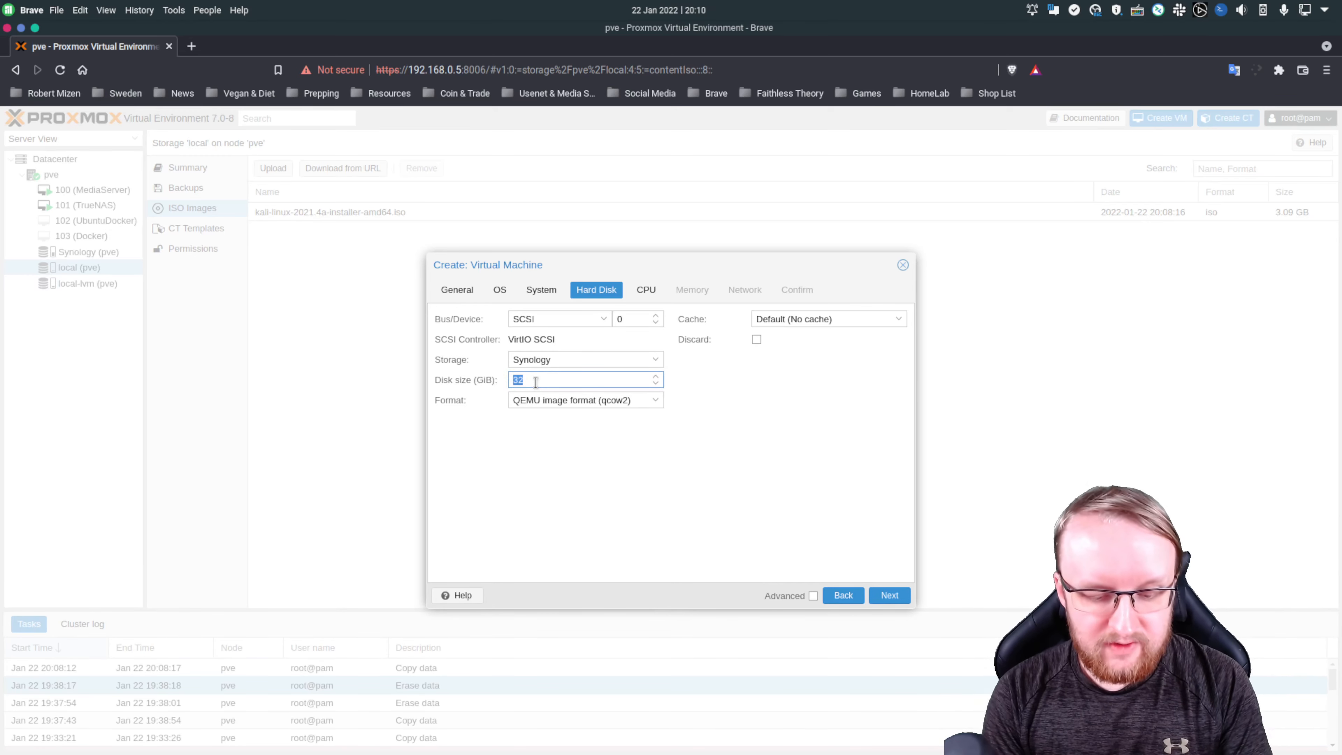
{"action": "type", "text": "100"}
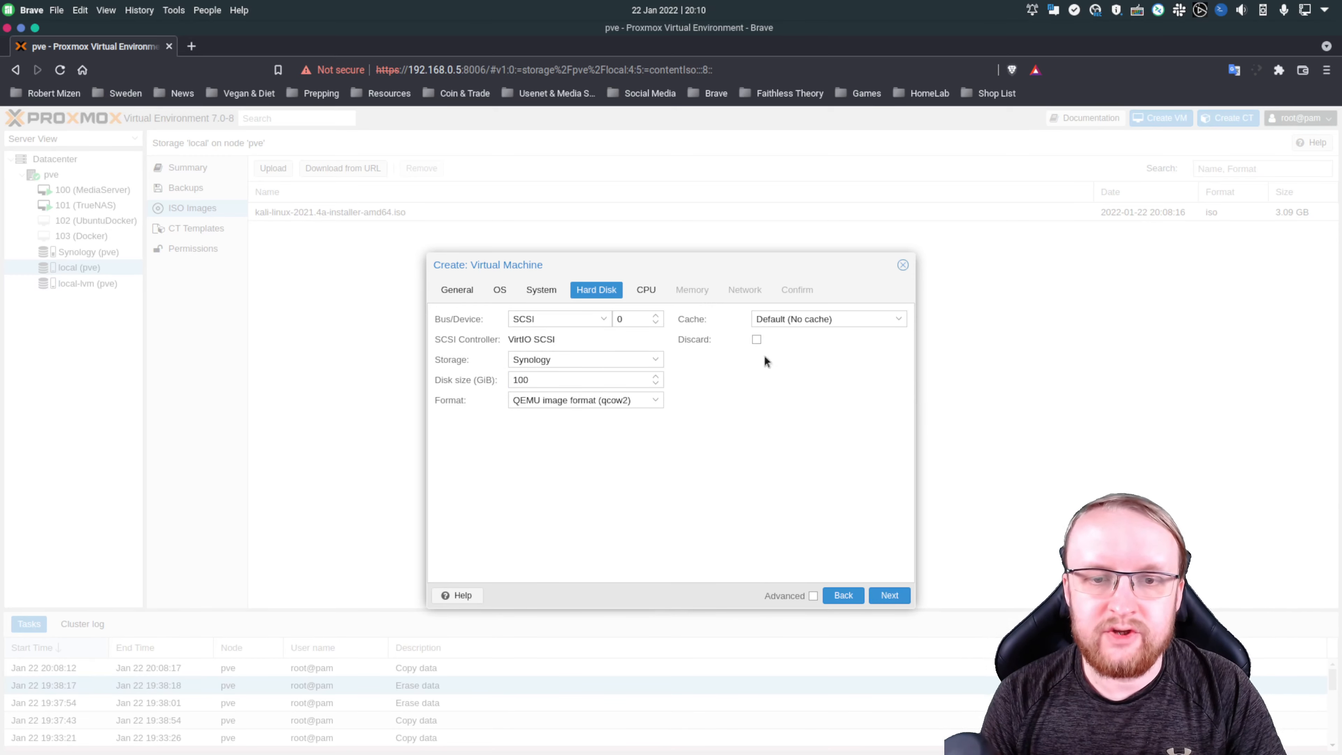
{"action": "left_click", "coordinate": [889, 595]}
Step: Give the Kali VM 6 CPU cores
{"action": "double_click", "coordinate": [550, 343]}
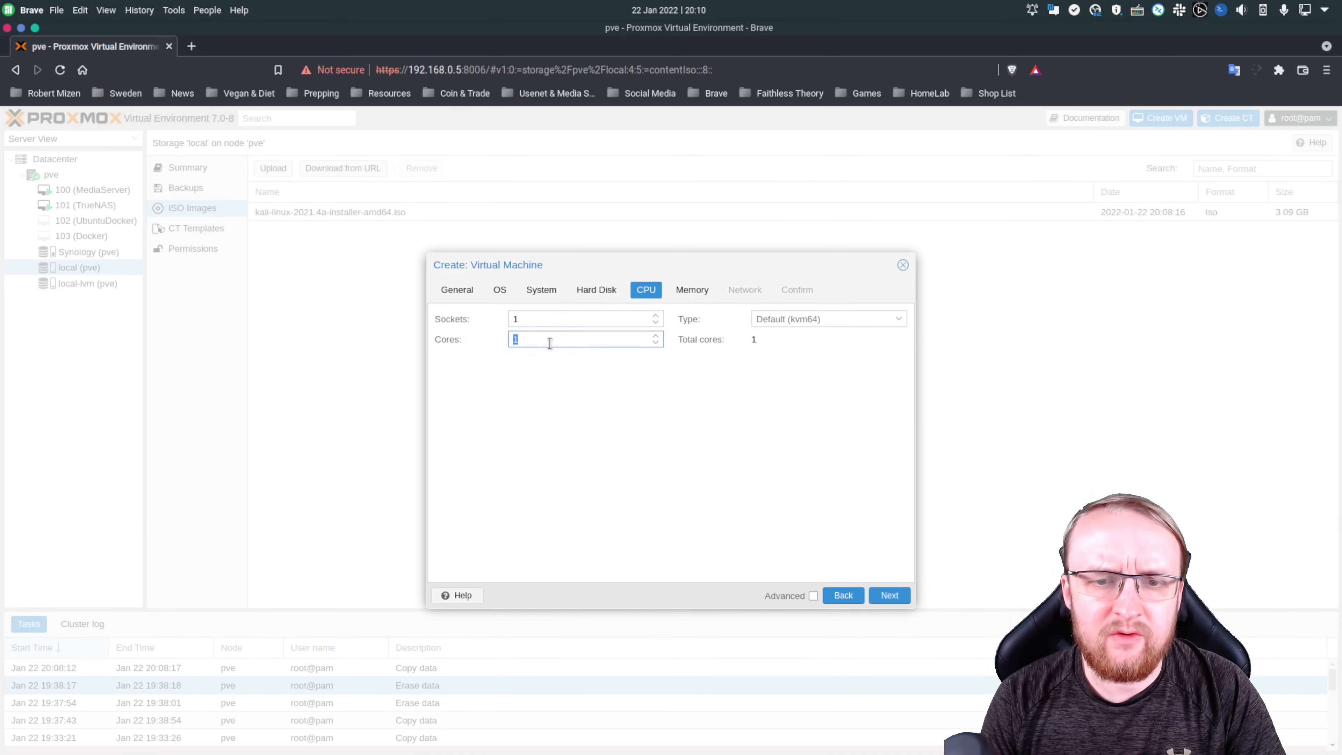
{"action": "type", "text": "6"}
{"action": "left_click", "coordinate": [594, 430]}
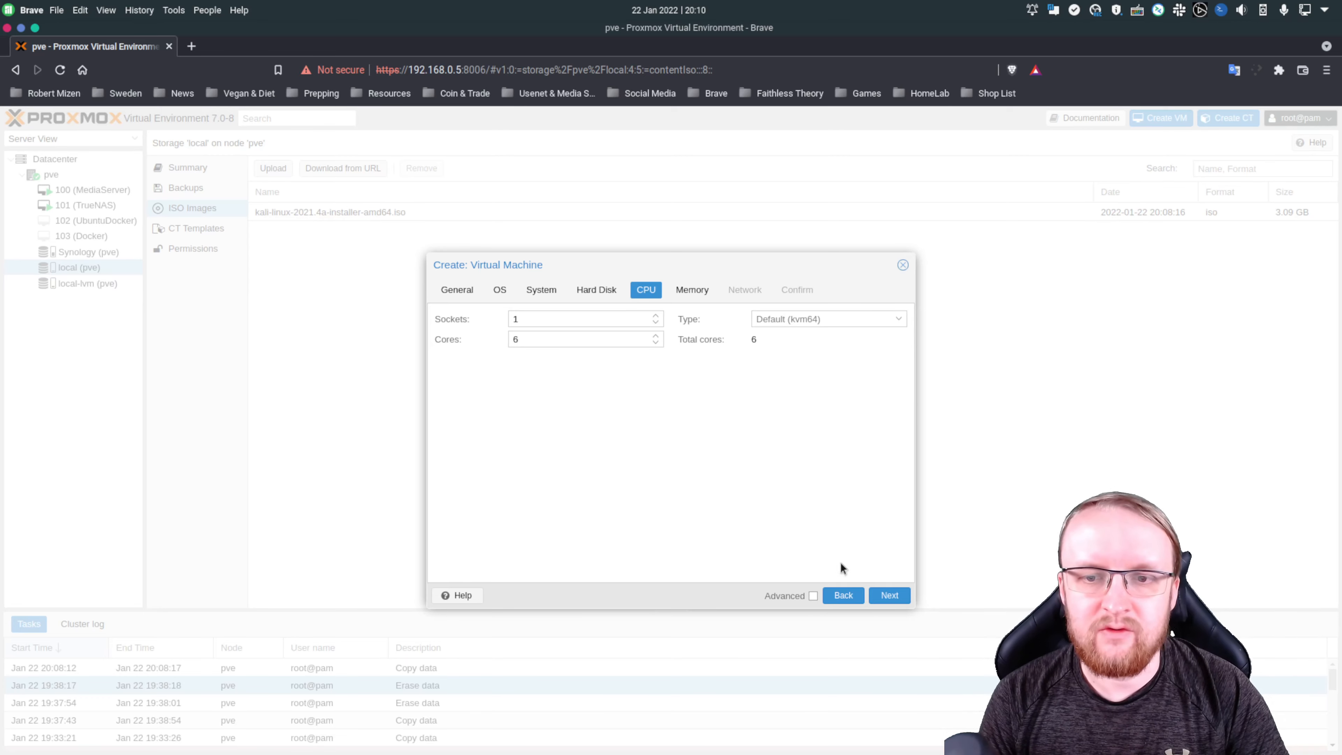
Step: Set the VM's memory to 8092 MiB
{"action": "left_click", "coordinate": [889, 595]}
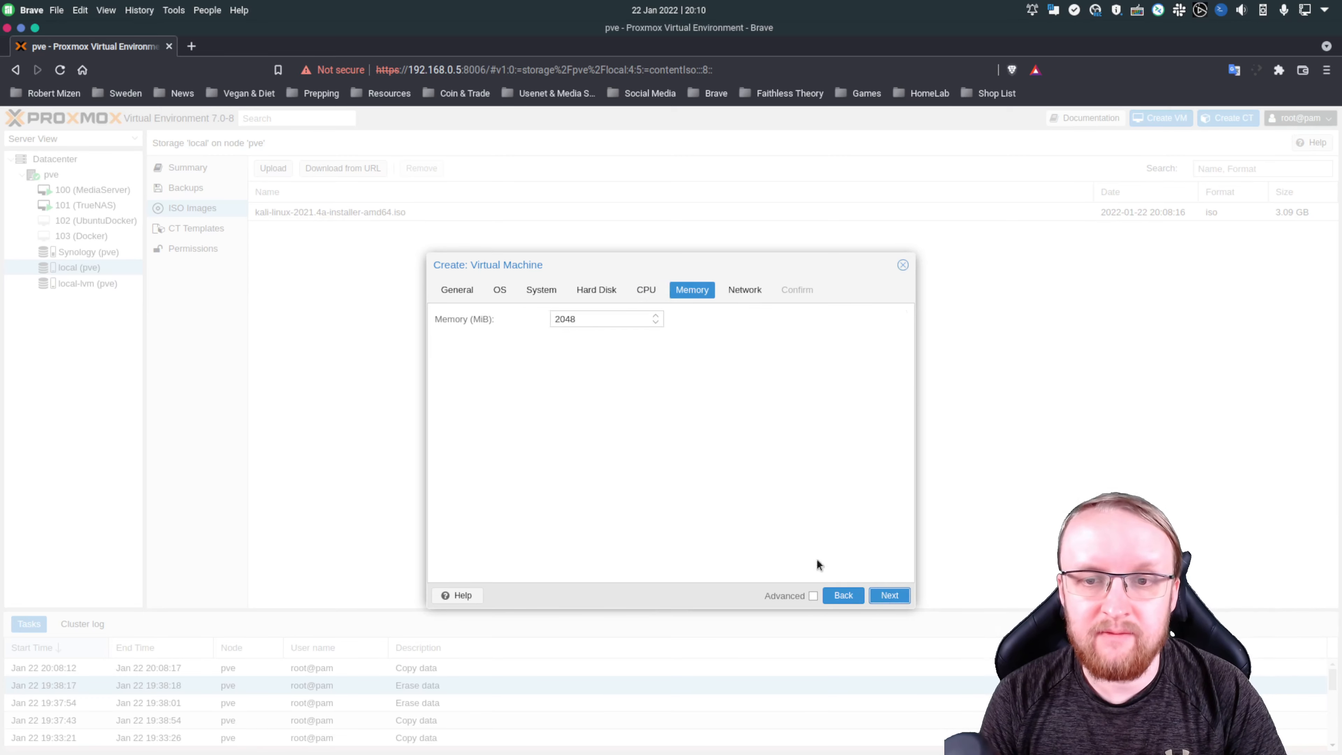
{"action": "key", "text": "BackSpace"}
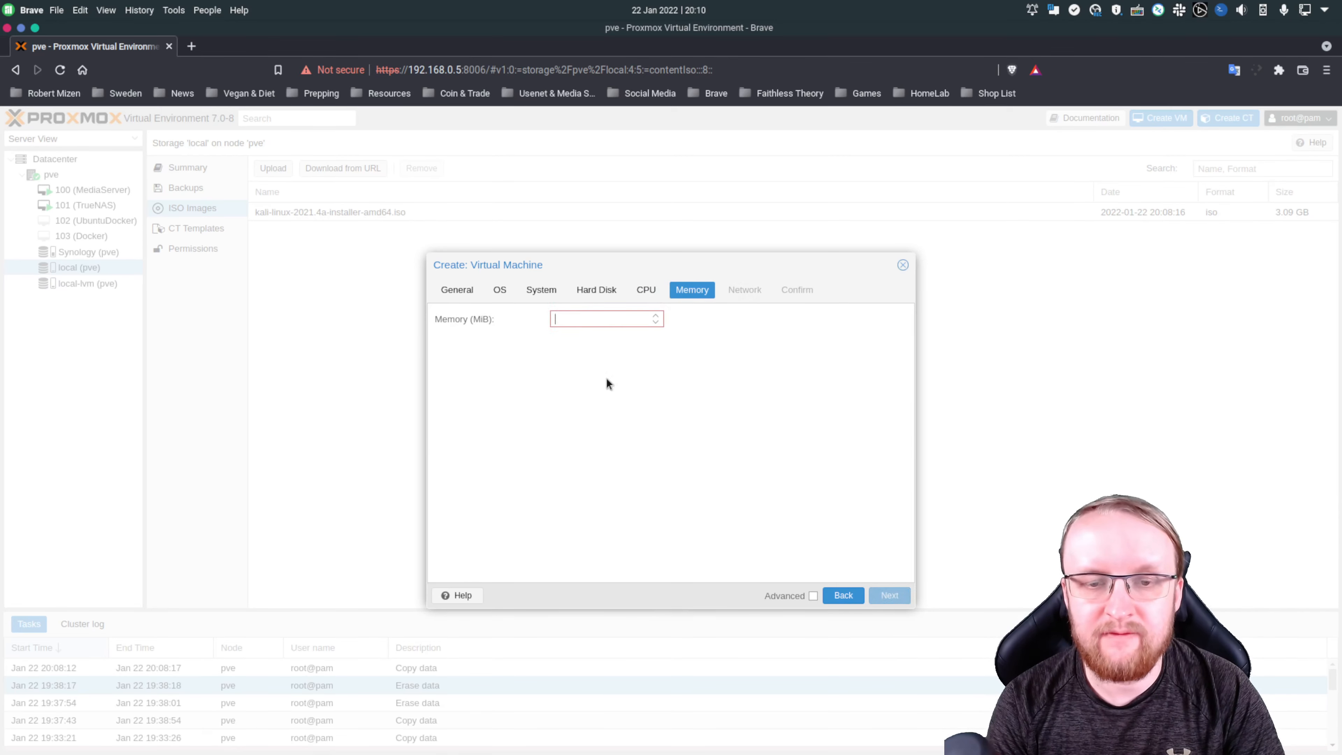
{"action": "type", "text": "8092"}
{"action": "left_click", "coordinate": [686, 375]}
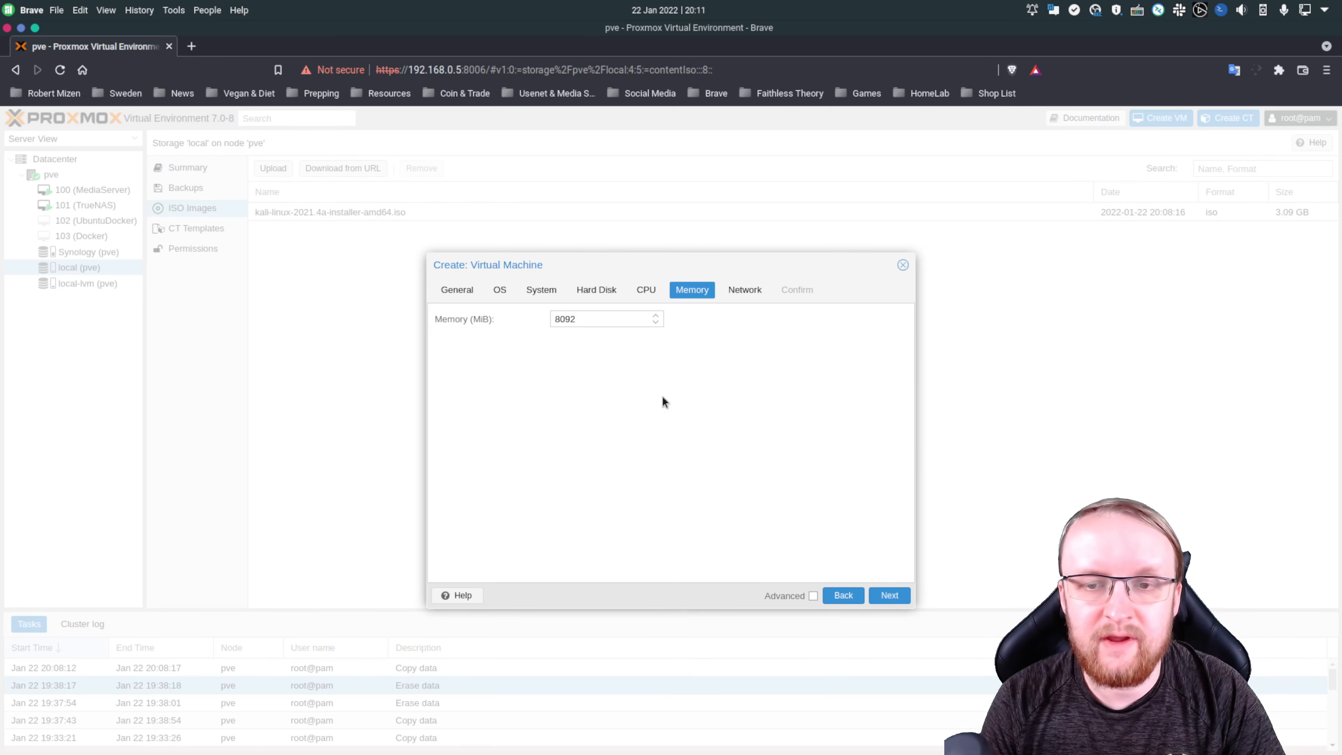
Step: Accept default network settings, create VM 104, and open its console
{"action": "left_click", "coordinate": [889, 596]}
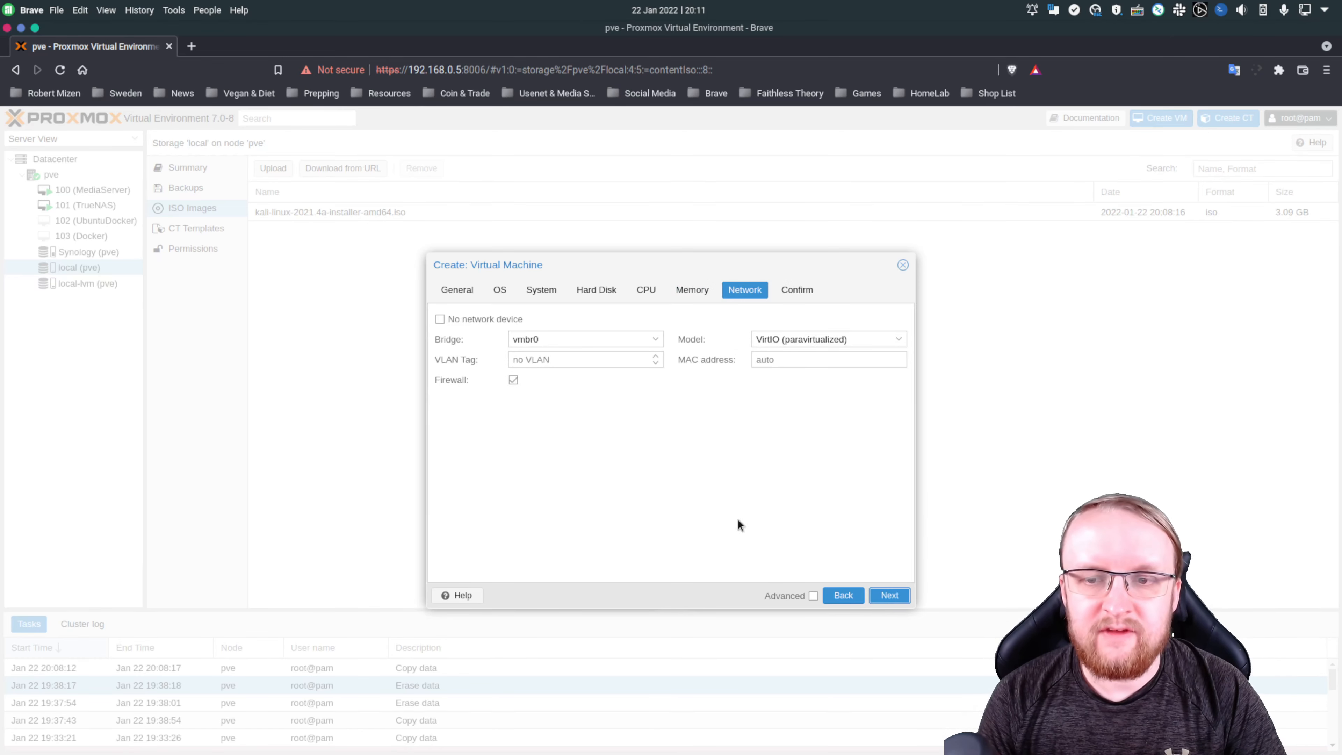
{"action": "left_click", "coordinate": [888, 596]}
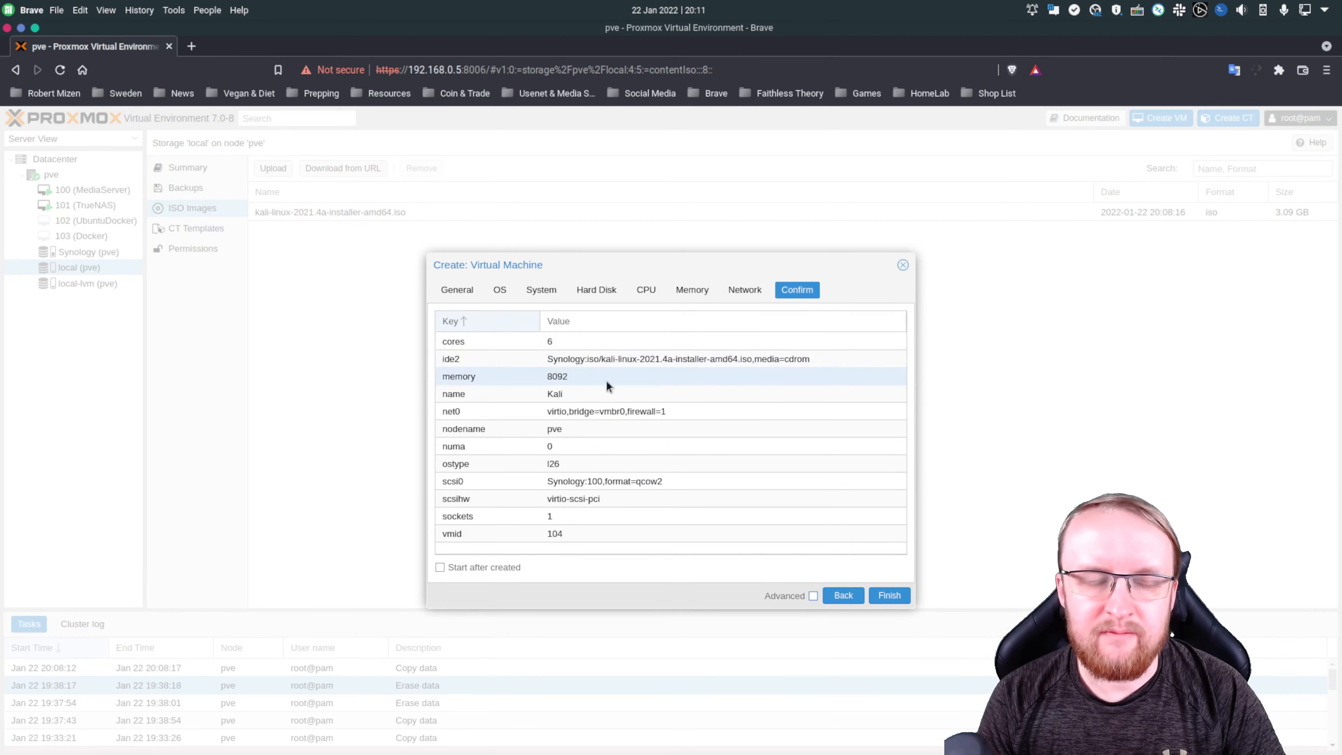
{"action": "left_click", "coordinate": [889, 596]}
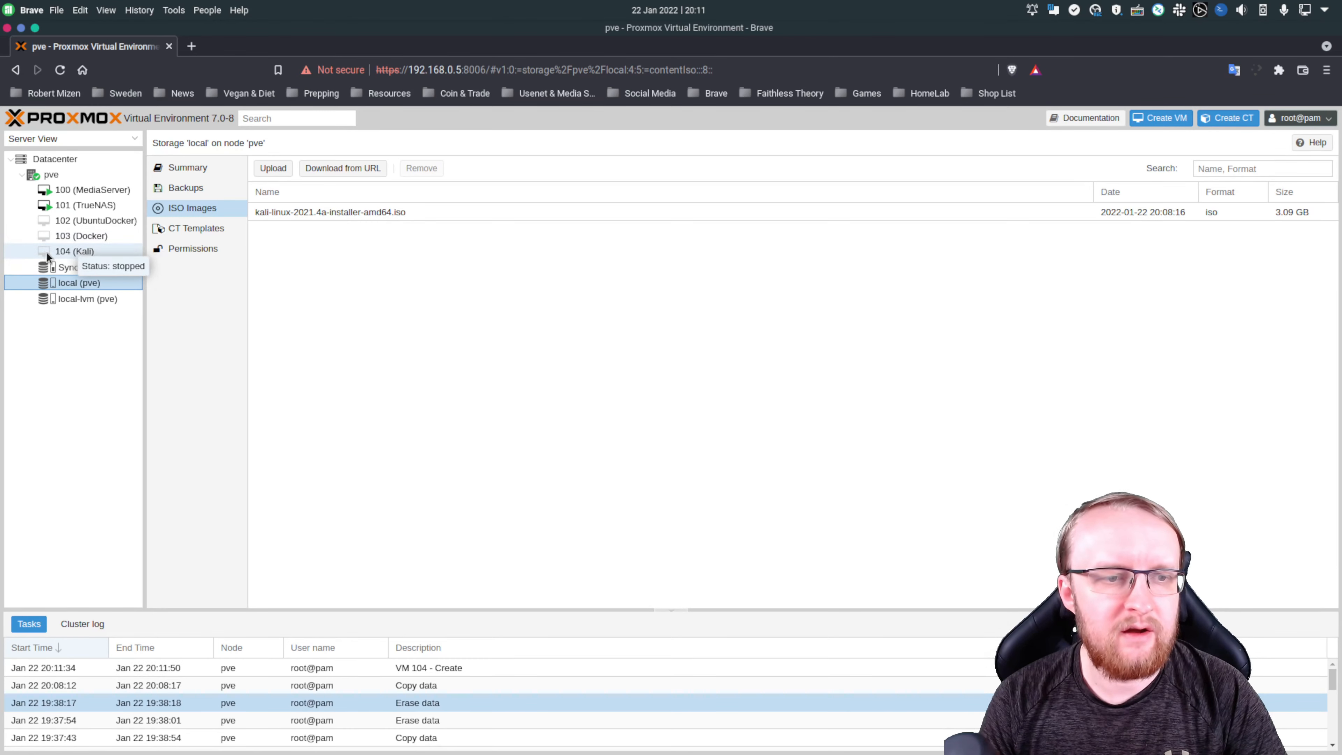
{"action": "left_click", "coordinate": [61, 252]}
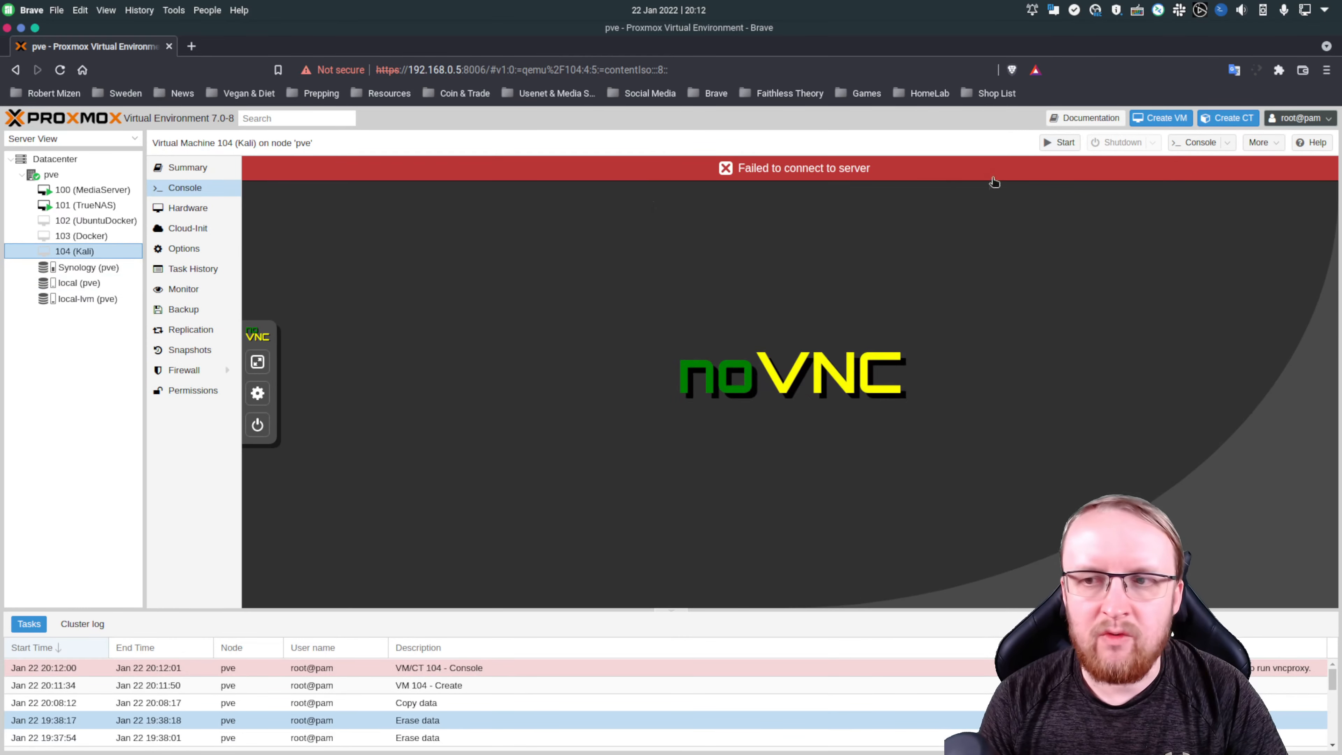
Step: Start VM 104, launch the Kali text installer, and choose English as the language
{"action": "left_click", "coordinate": [1058, 143]}
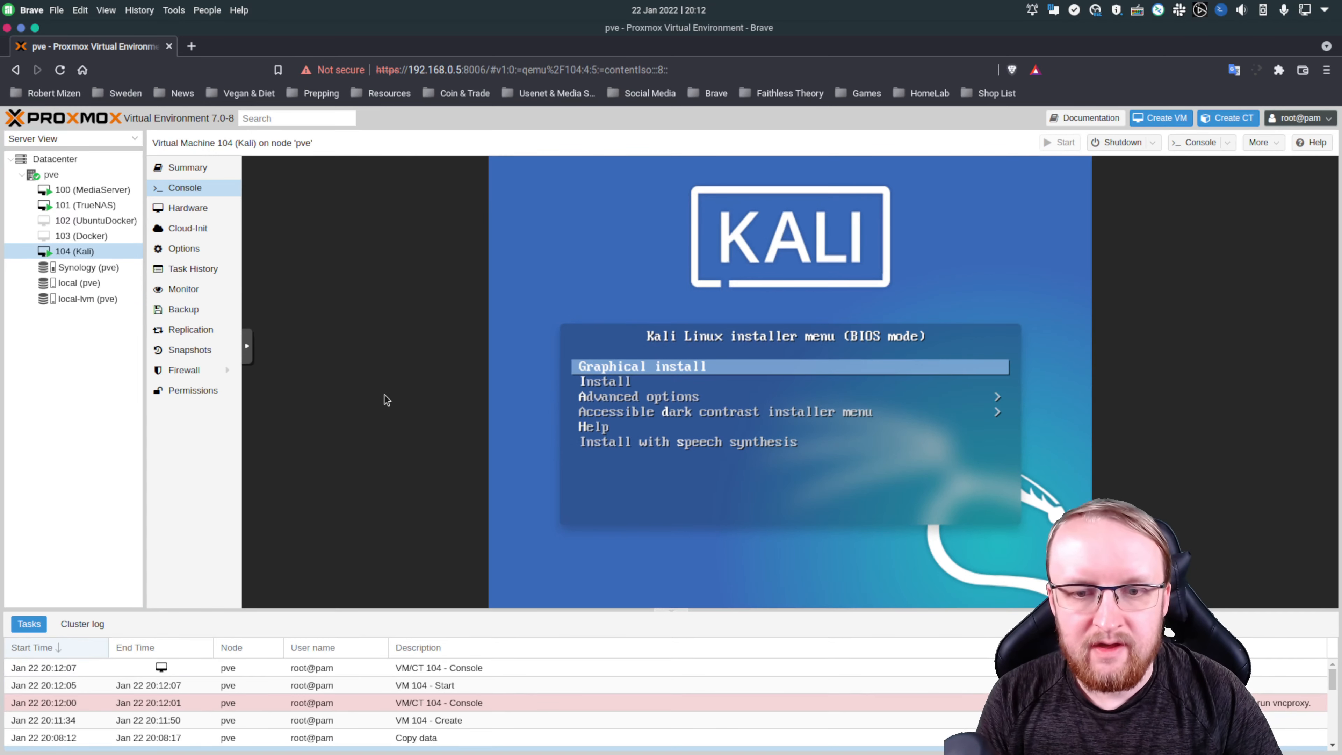
{"action": "key", "text": "Down"}
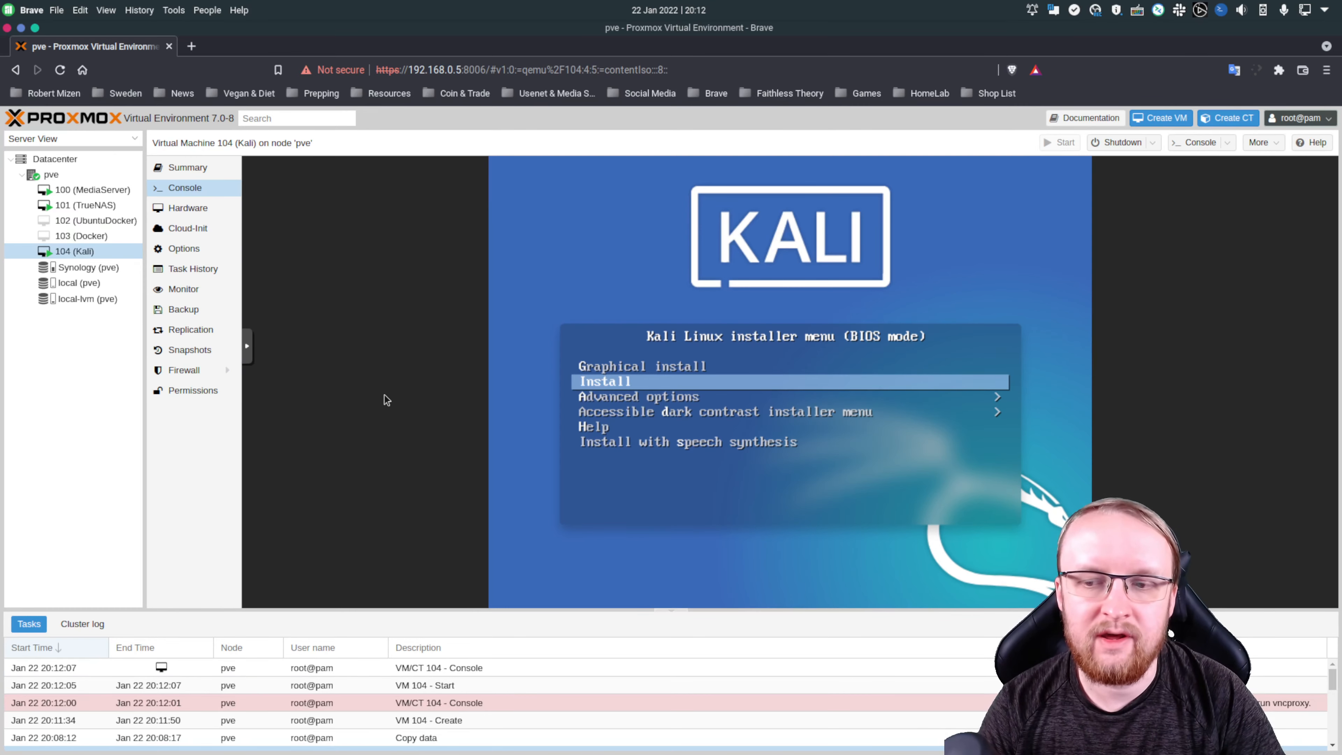
{"action": "key", "text": "Return"}
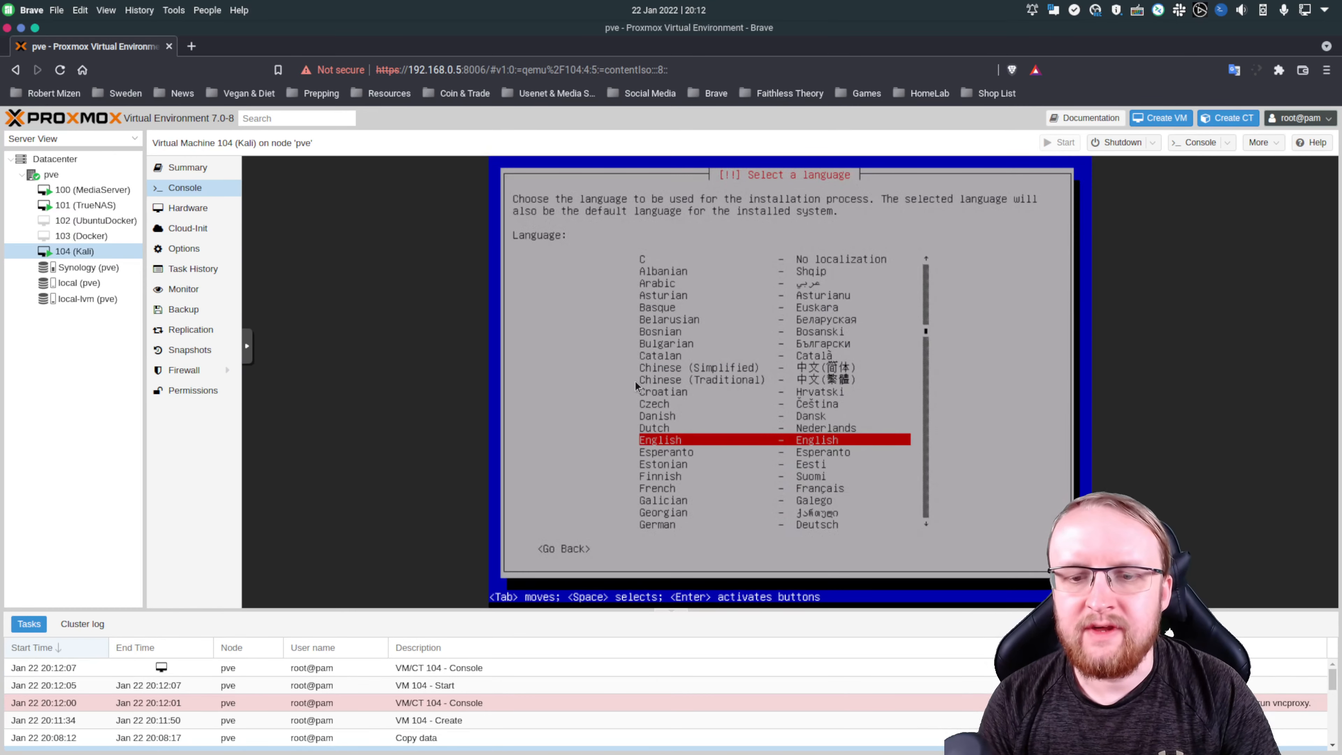
{"action": "key", "text": "Return"}
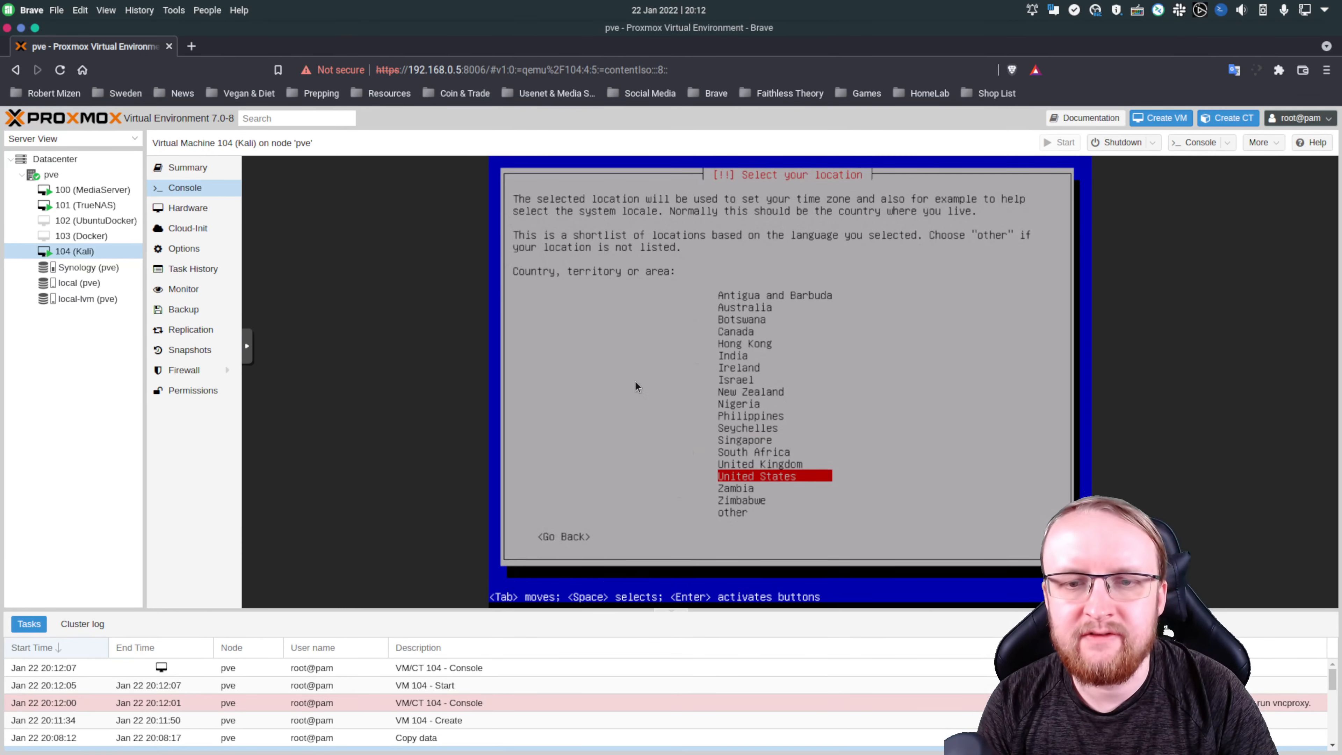
Step: Set the installer location to Europe > Sweden
{"action": "key", "text": "Down"}
{"action": "key", "text": "Down"}
{"action": "key", "text": "Down"}
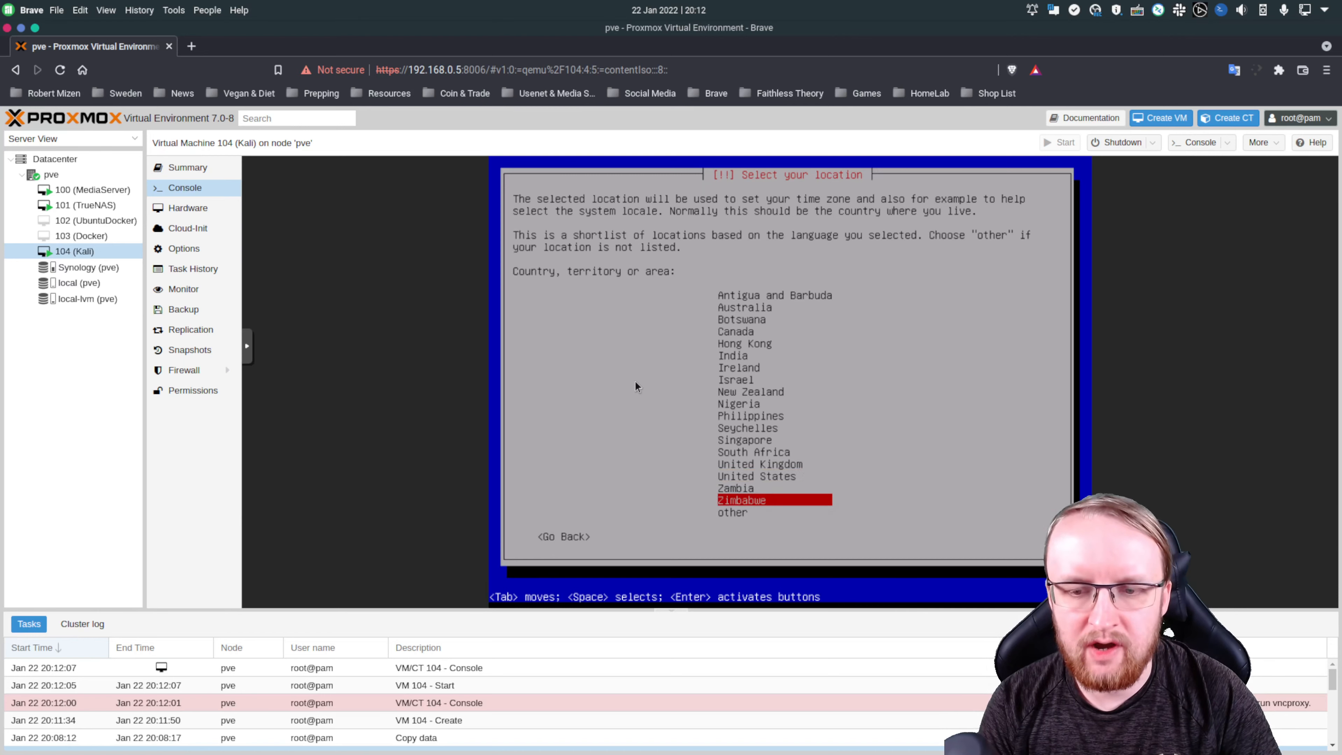
{"action": "key", "text": "Return"}
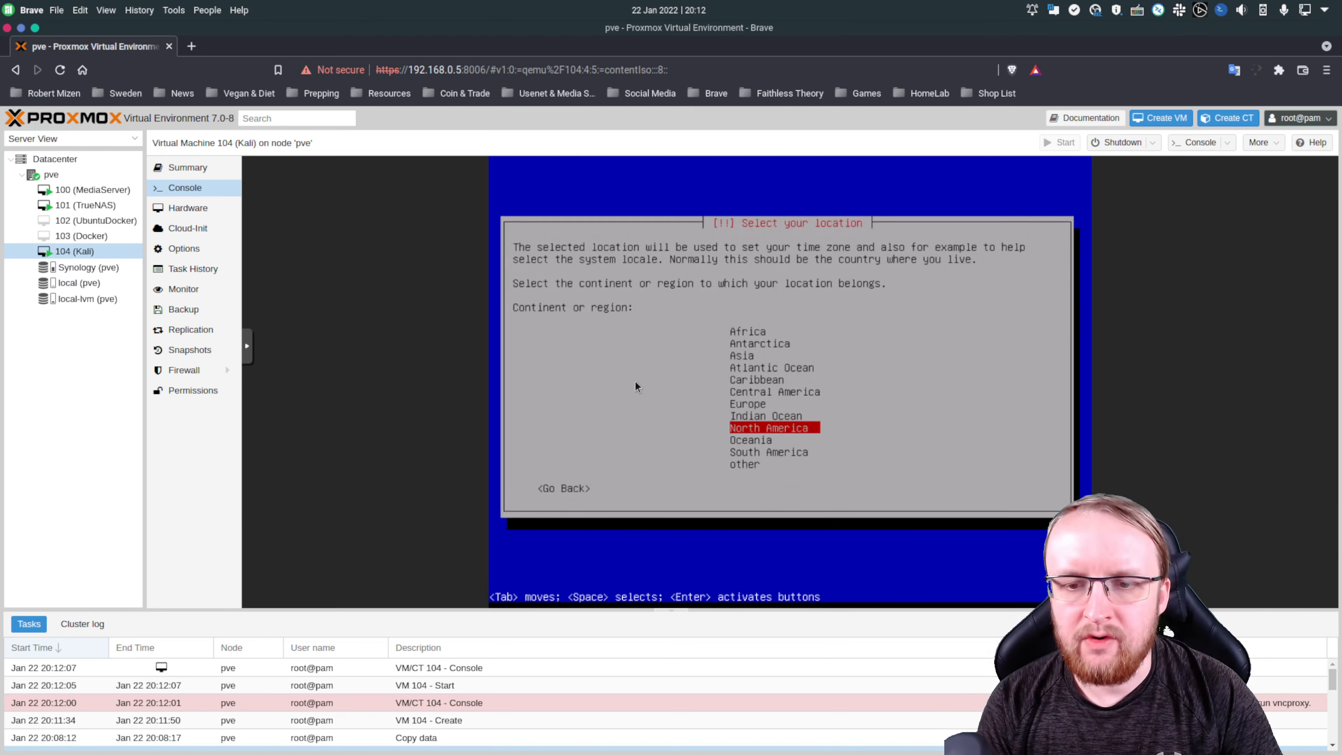
{"action": "key", "text": "Up"}
{"action": "key", "text": "Up"}
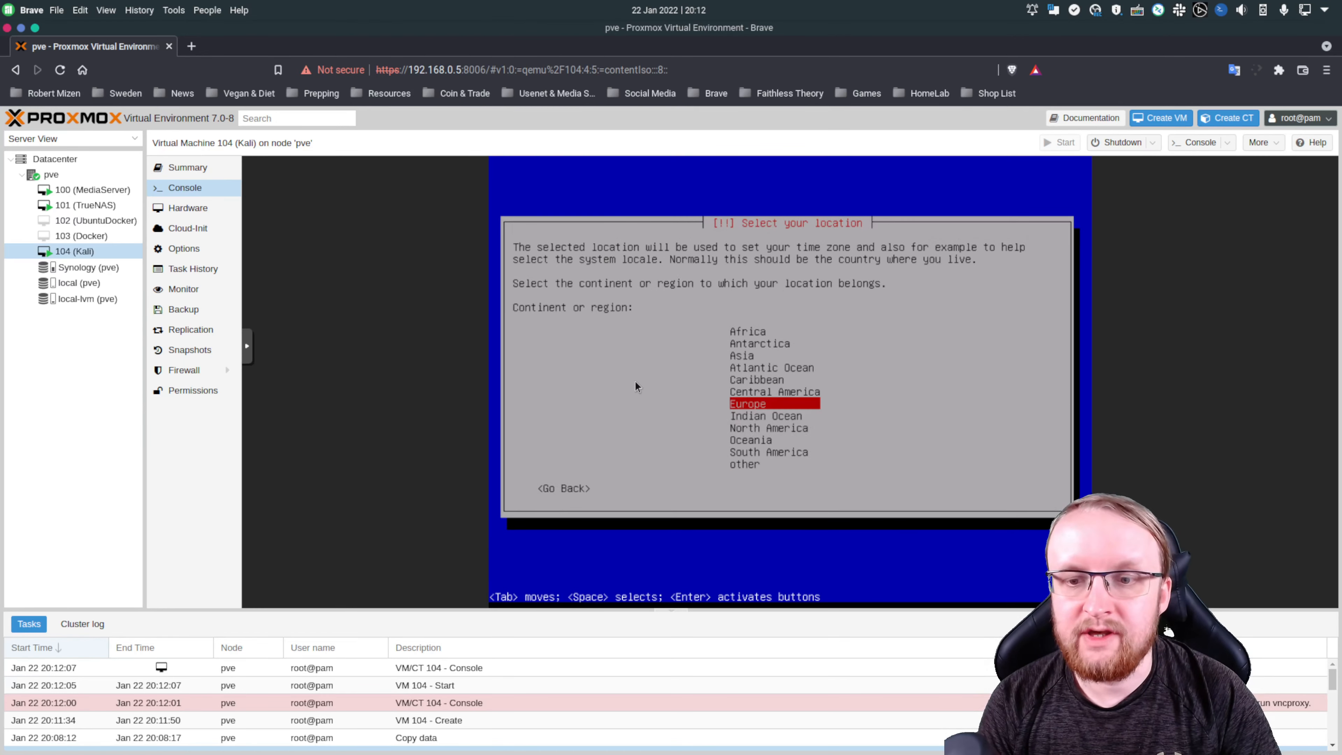
{"action": "key", "text": "Return"}
{"action": "key", "text": "Down"}
{"action": "key", "text": "Down"}
{"action": "key", "text": "Down"}
{"action": "key", "text": "Down"}
{"action": "key", "text": "Down"}
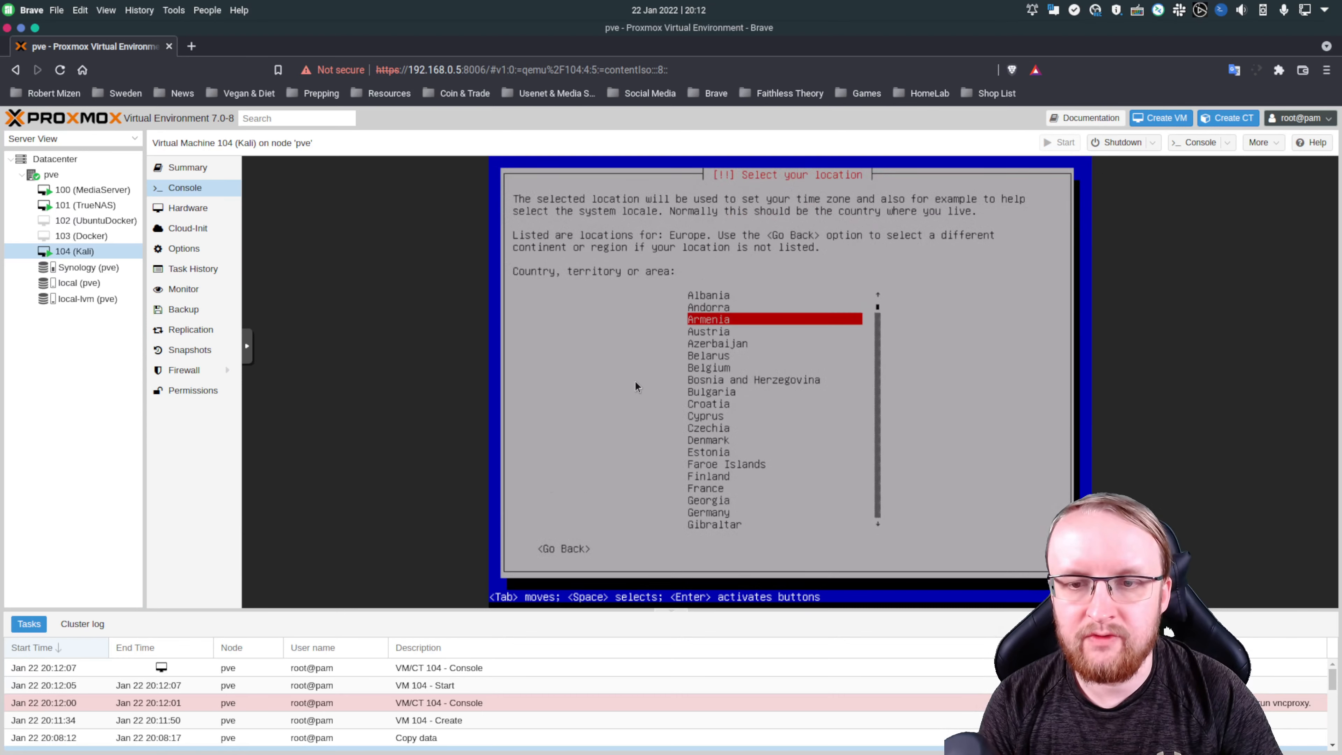
{"action": "key", "text": "Down"}
{"action": "key", "text": "Down"}
{"action": "key", "text": "Down"}
{"action": "key", "text": "Down"}
{"action": "key", "text": "Down"}
{"action": "key", "text": "Down"}
{"action": "key", "text": "Down"}
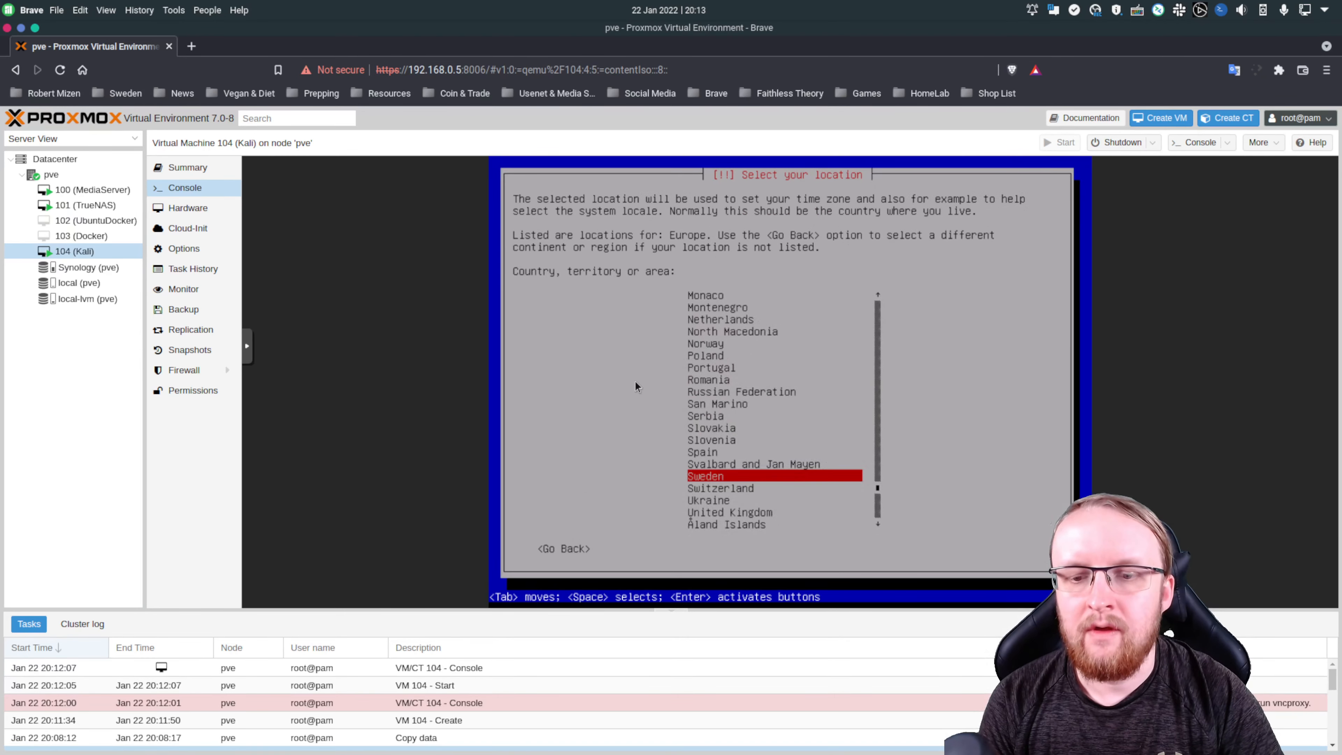
{"action": "key", "text": "Return"}
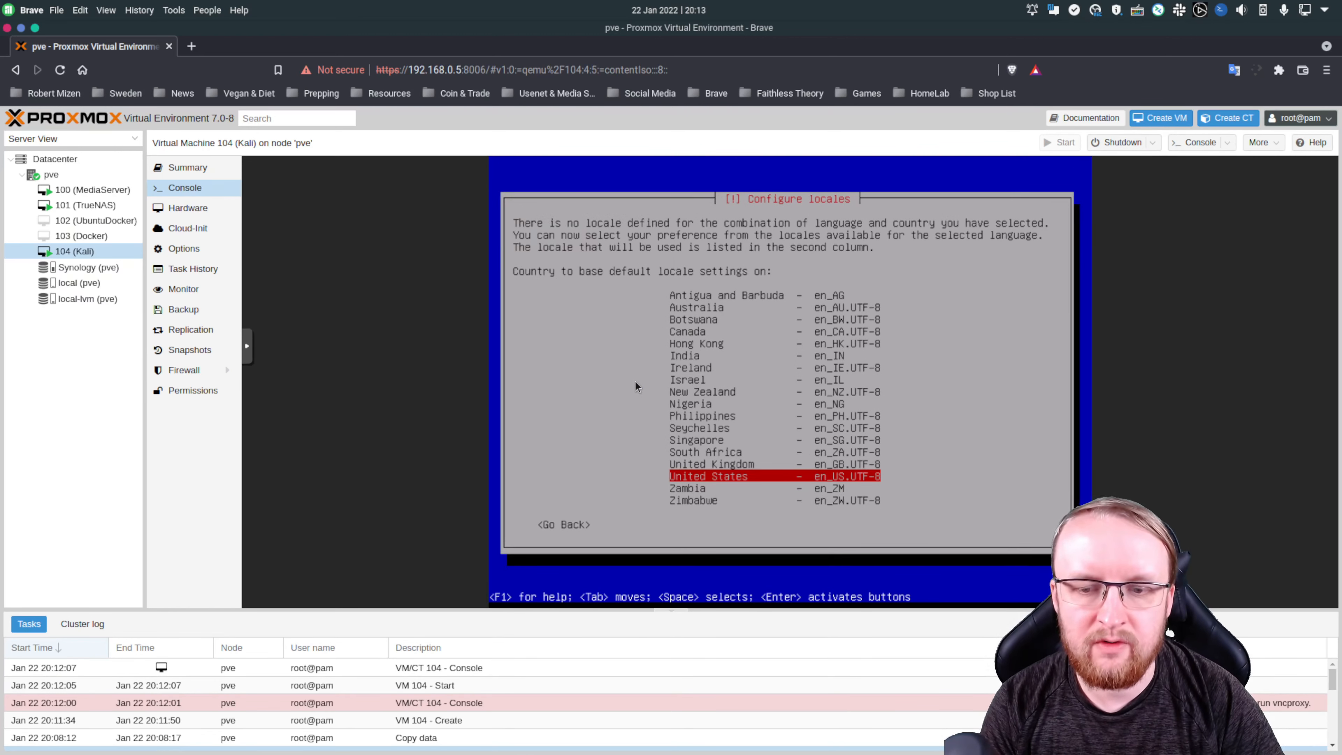
Step: Keep the United States locale and choose the Swedish keyboard layout
{"action": "key", "text": "Return"}
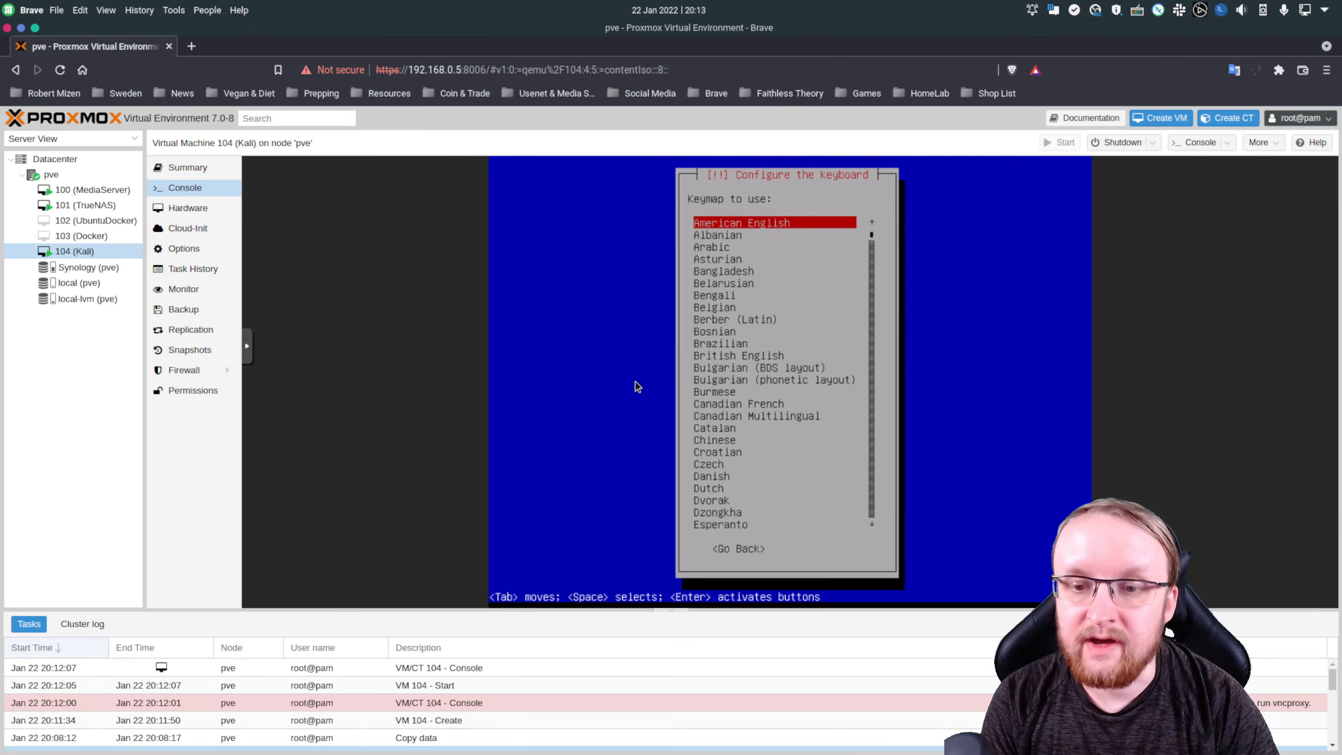
{"action": "key", "text": "Down"}
{"action": "key", "text": "Down"}
{"action": "key", "text": "Down"}
{"action": "key", "text": "Down"}
{"action": "key", "text": "Down"}
{"action": "key", "text": "Down"}
{"action": "key", "text": "Down"}
{"action": "key", "text": "Down"}
{"action": "key", "text": "Down"}
{"action": "key", "text": "Down"}
{"action": "key", "text": "Down"}
{"action": "key", "text": "Down"}
{"action": "key", "text": "Down"}
{"action": "key", "text": "Down"}
{"action": "key", "text": "Down"}
{"action": "key", "text": "Down"}
{"action": "key", "text": "Down"}
{"action": "key", "text": "Down"}
{"action": "key", "text": "Down"}
{"action": "key", "text": "Down"}
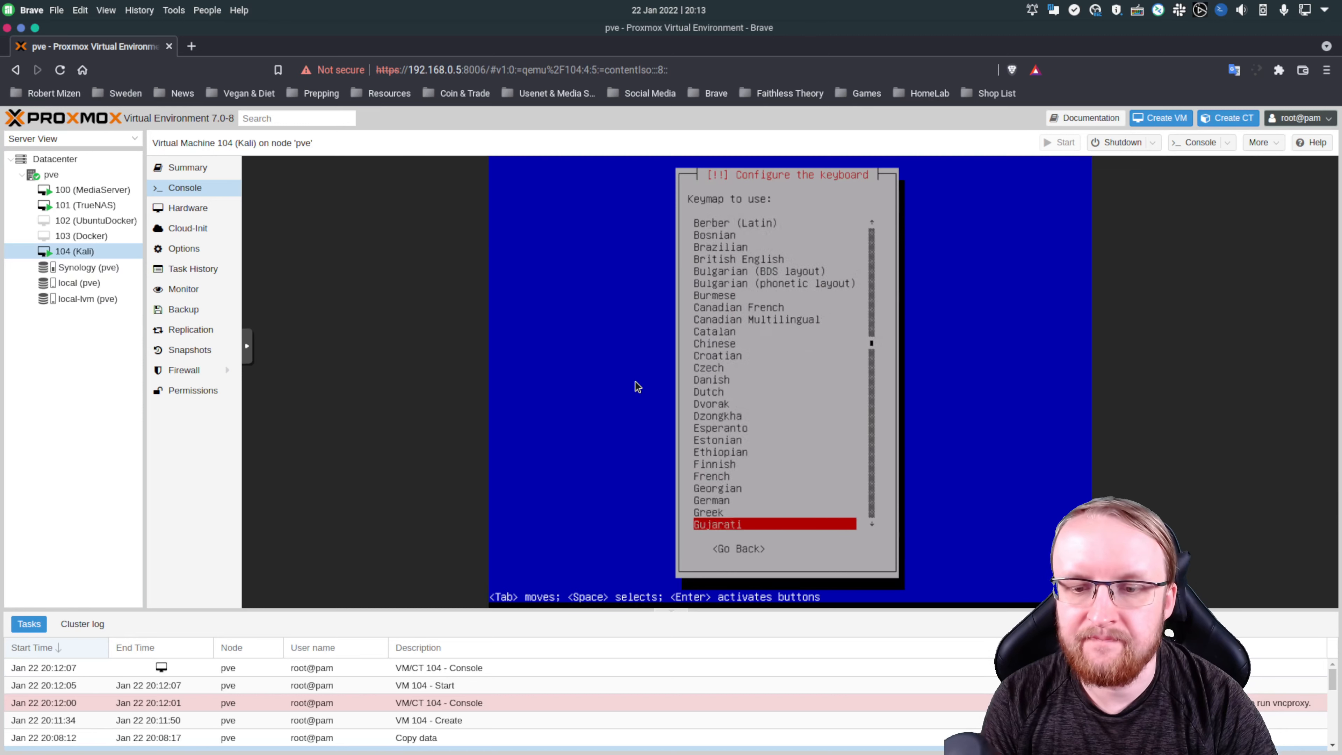
{"action": "key", "text": "Down"}
{"action": "key", "text": "Down"}
{"action": "key", "text": "Down"}
{"action": "key", "text": "Down"}
{"action": "key", "text": "Down"}
{"action": "key", "text": "Down"}
{"action": "key", "text": "Down"}
{"action": "key", "text": "Down"}
{"action": "key", "text": "Down"}
{"action": "key", "text": "Down"}
{"action": "key", "text": "Down"}
{"action": "key", "text": "Down"}
{"action": "key", "text": "Down"}
{"action": "key", "text": "Down"}
{"action": "key", "text": "Down"}
{"action": "key", "text": "Down"}
{"action": "key", "text": "Down"}
{"action": "key", "text": "Down"}
{"action": "key", "text": "Down"}
{"action": "key", "text": "Down"}
{"action": "key", "text": "Return"}
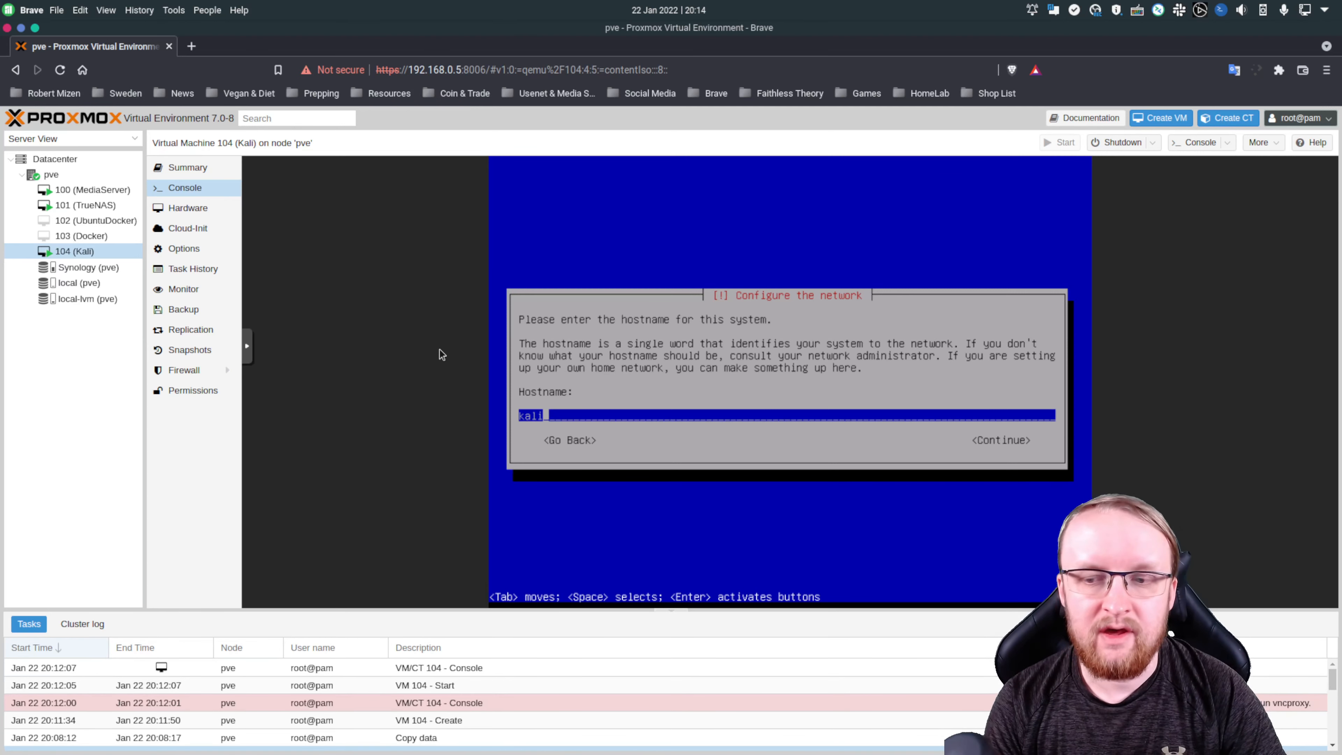
Step: Keep kali as the hostname and set the domain name to .local
{"action": "key", "text": "Return"}
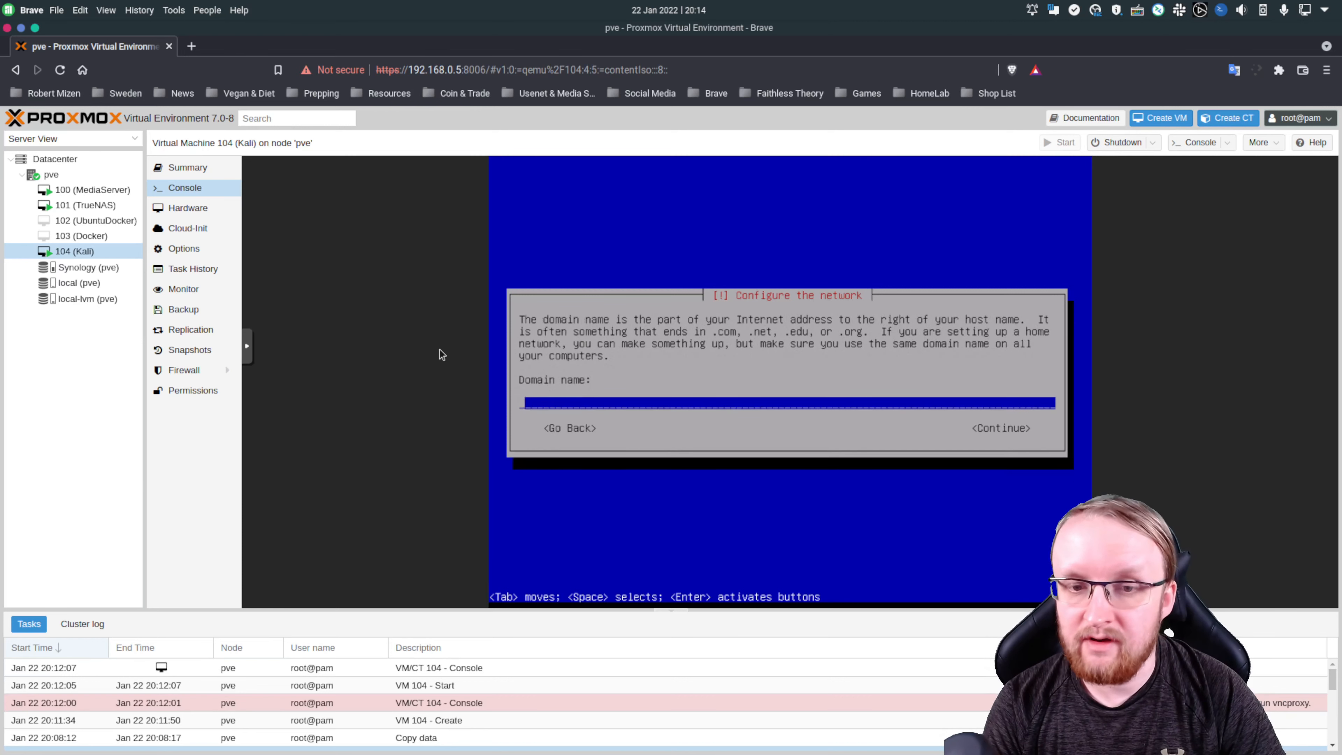
{"action": "type", "text": "."}
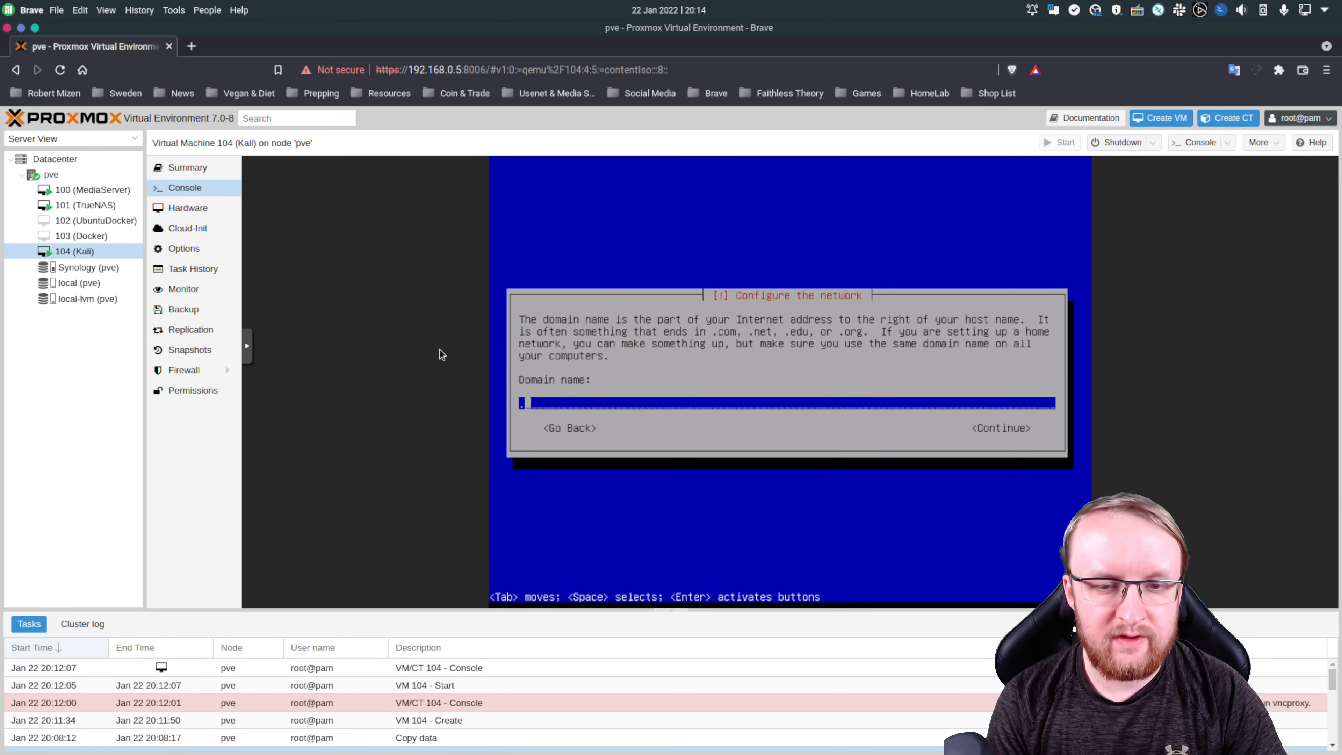
{"action": "type", "text": "local"}
{"action": "key", "text": "Return"}
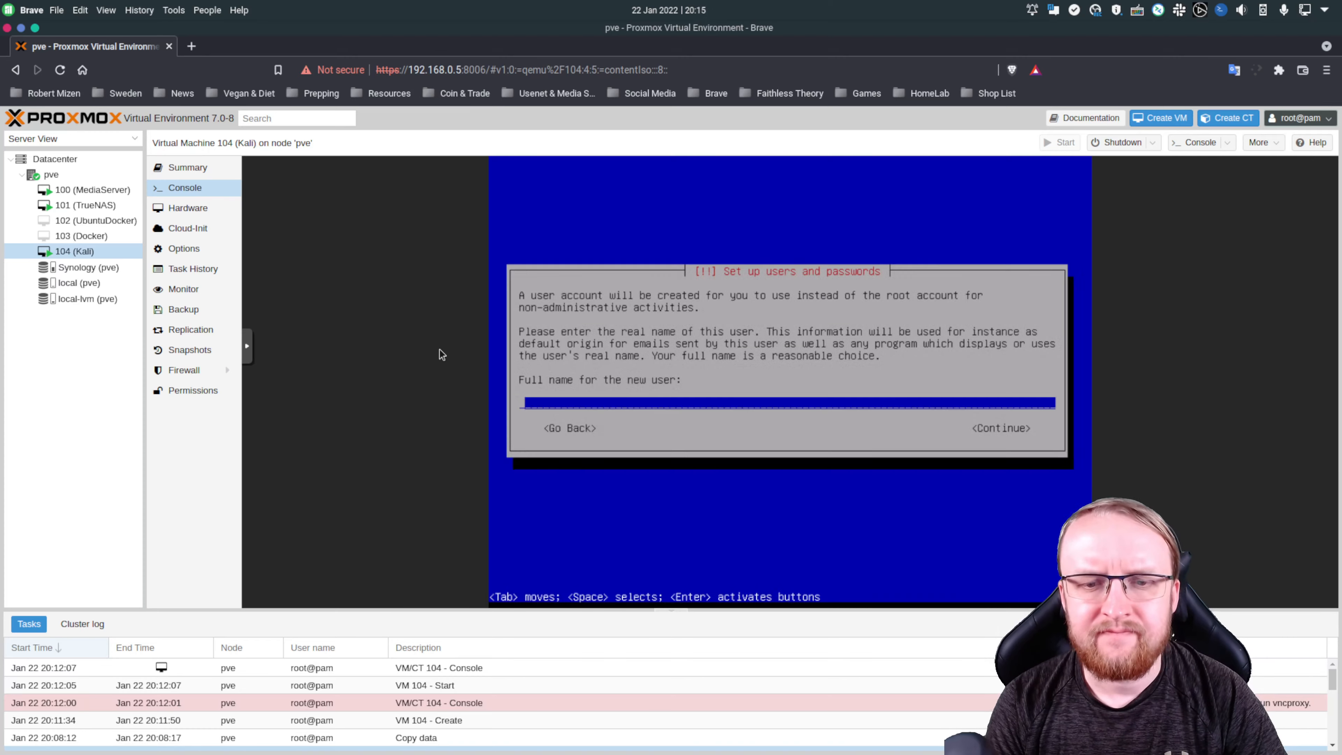
Step: Create the user: enter the full name, accept the suggested username, set and verify the password
{"action": "type", "text": "Robe"}
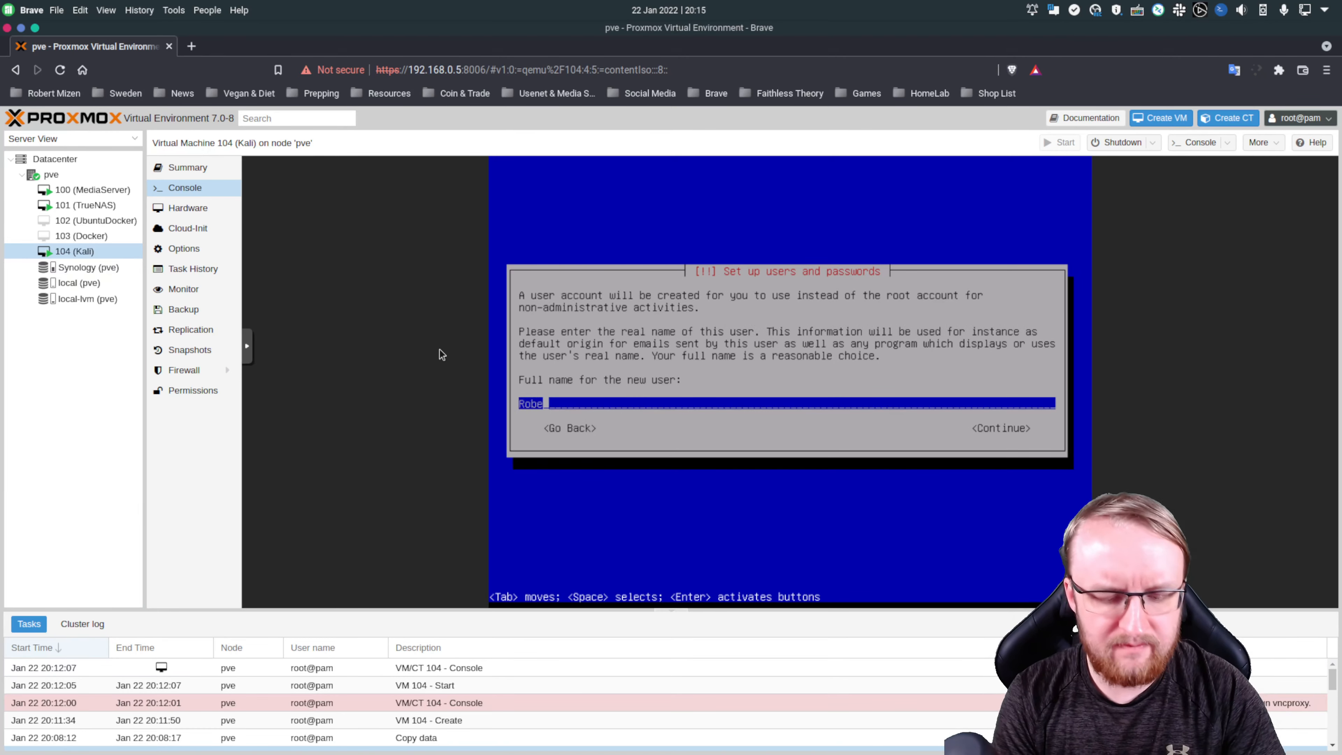
{"action": "type", "text": "rt Mizen"}
{"action": "key", "text": "Return"}
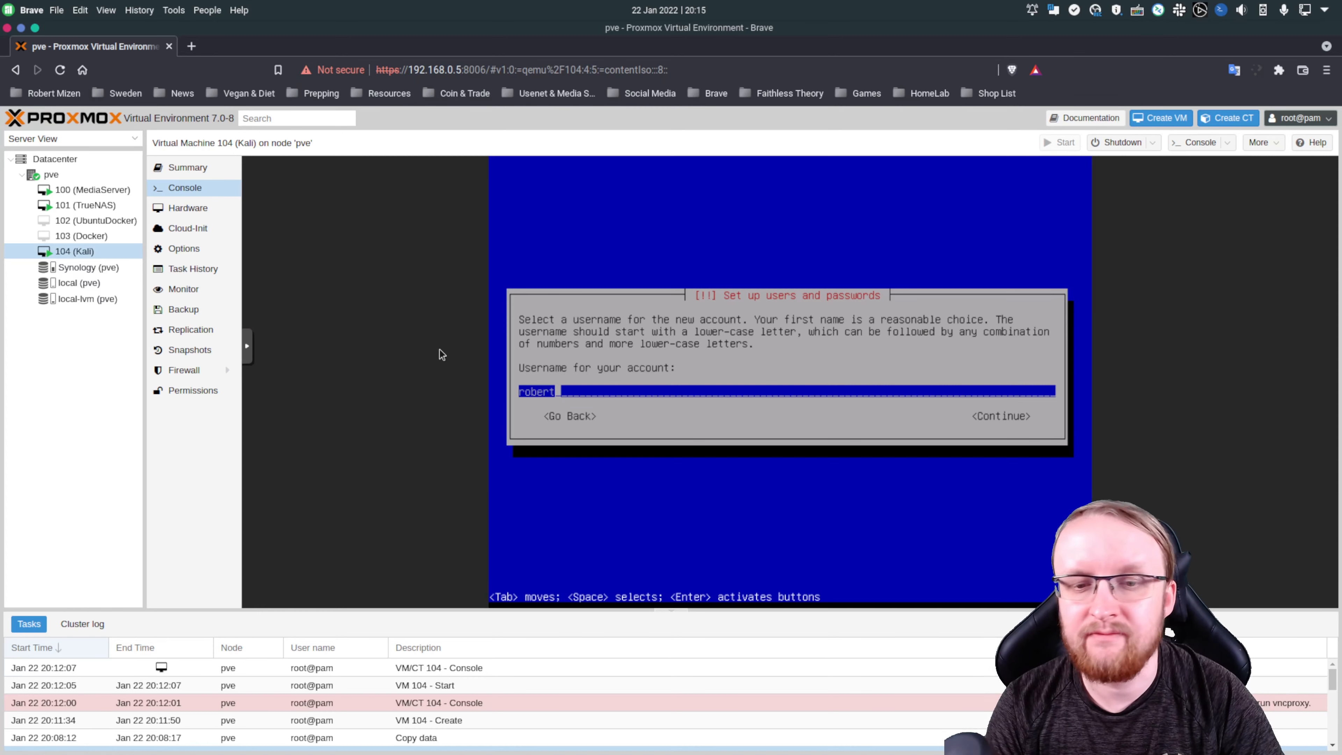
{"action": "key", "text": "Return"}
{"action": "type", "text": "***********"}
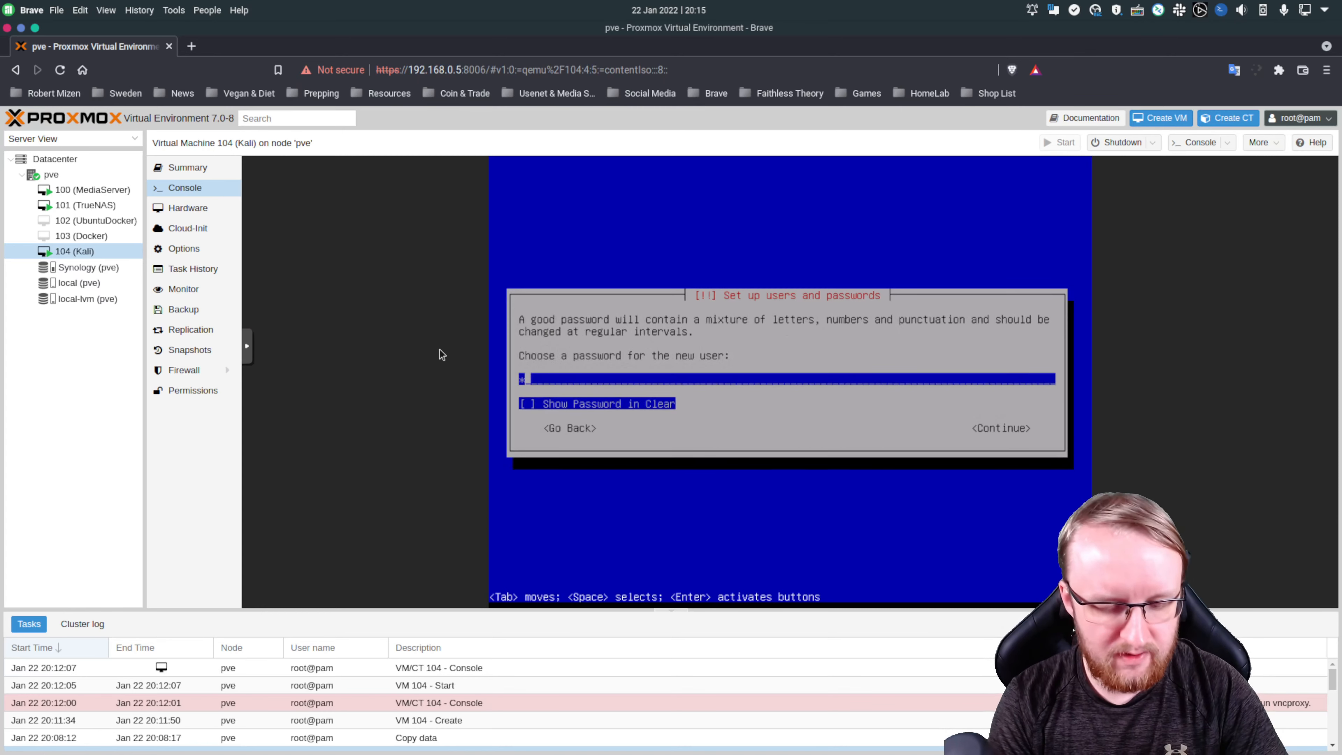
{"action": "type", "text": "***"}
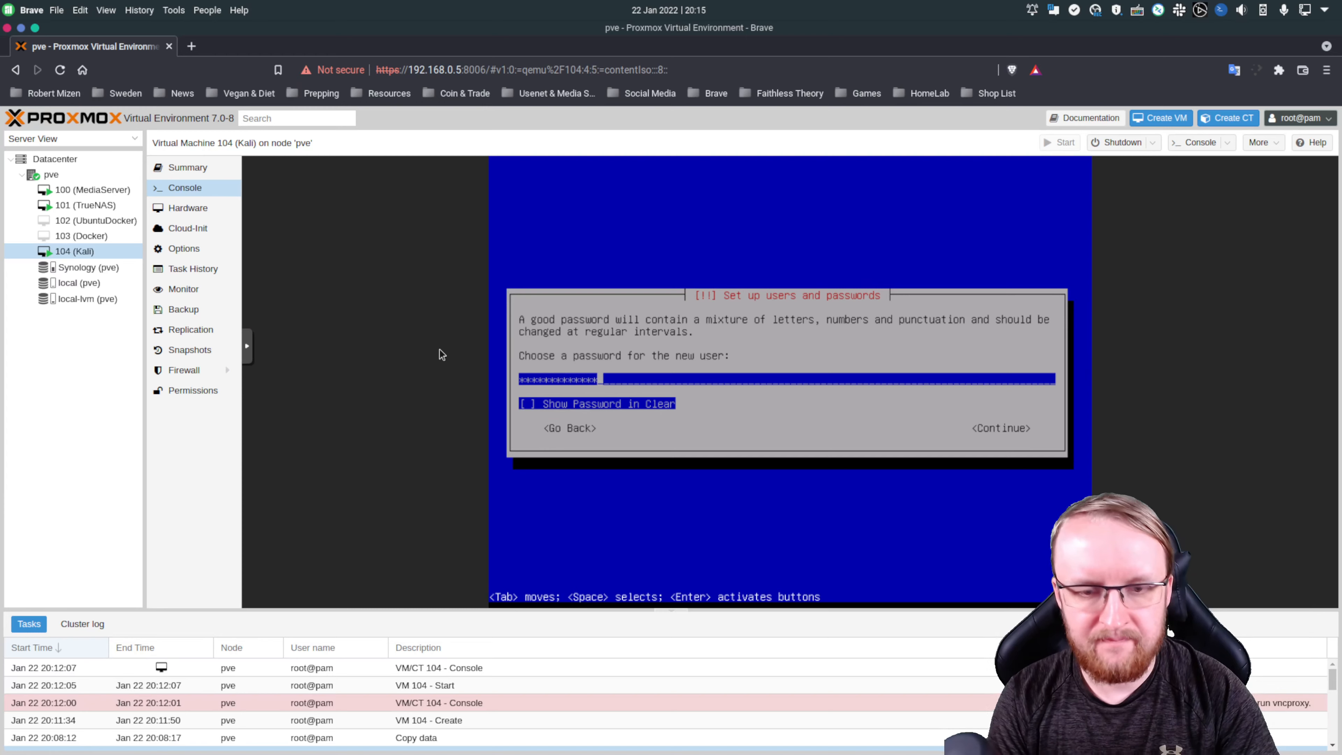
{"action": "key", "text": "Return"}
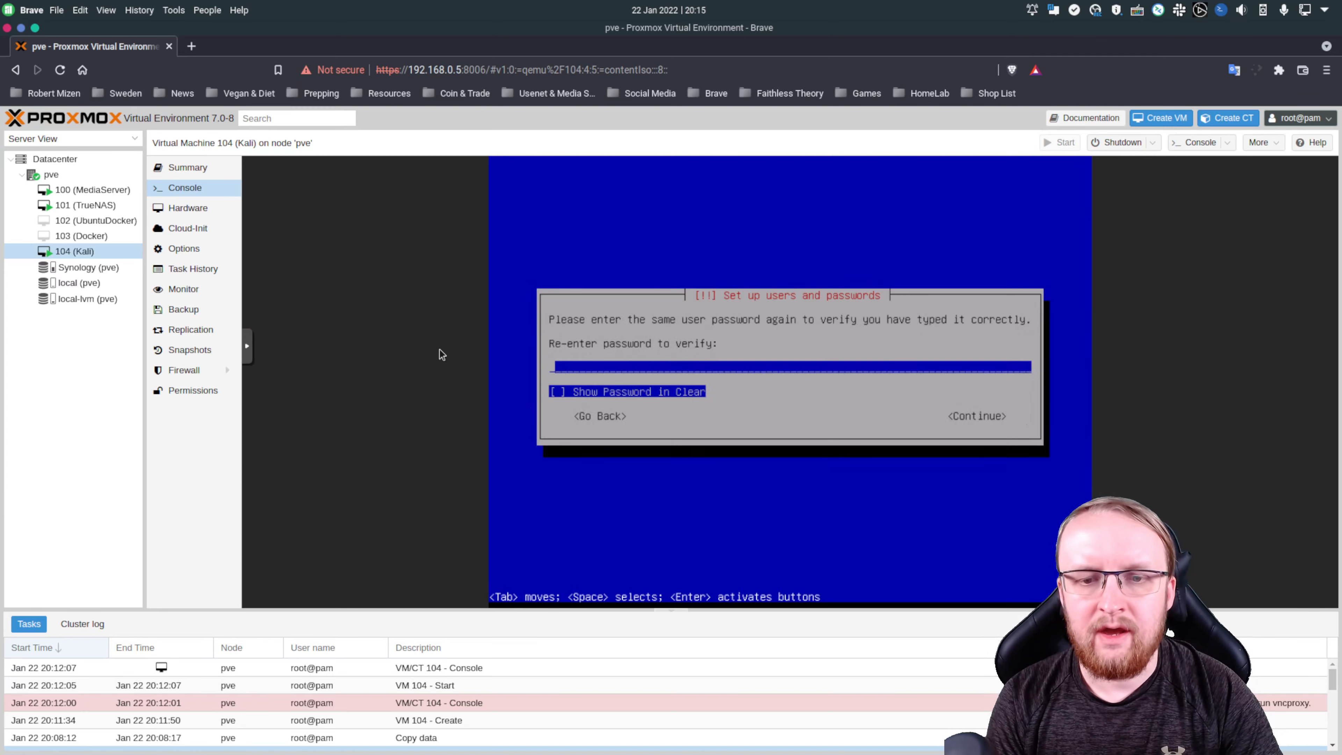
{"action": "type", "text": "***********"}
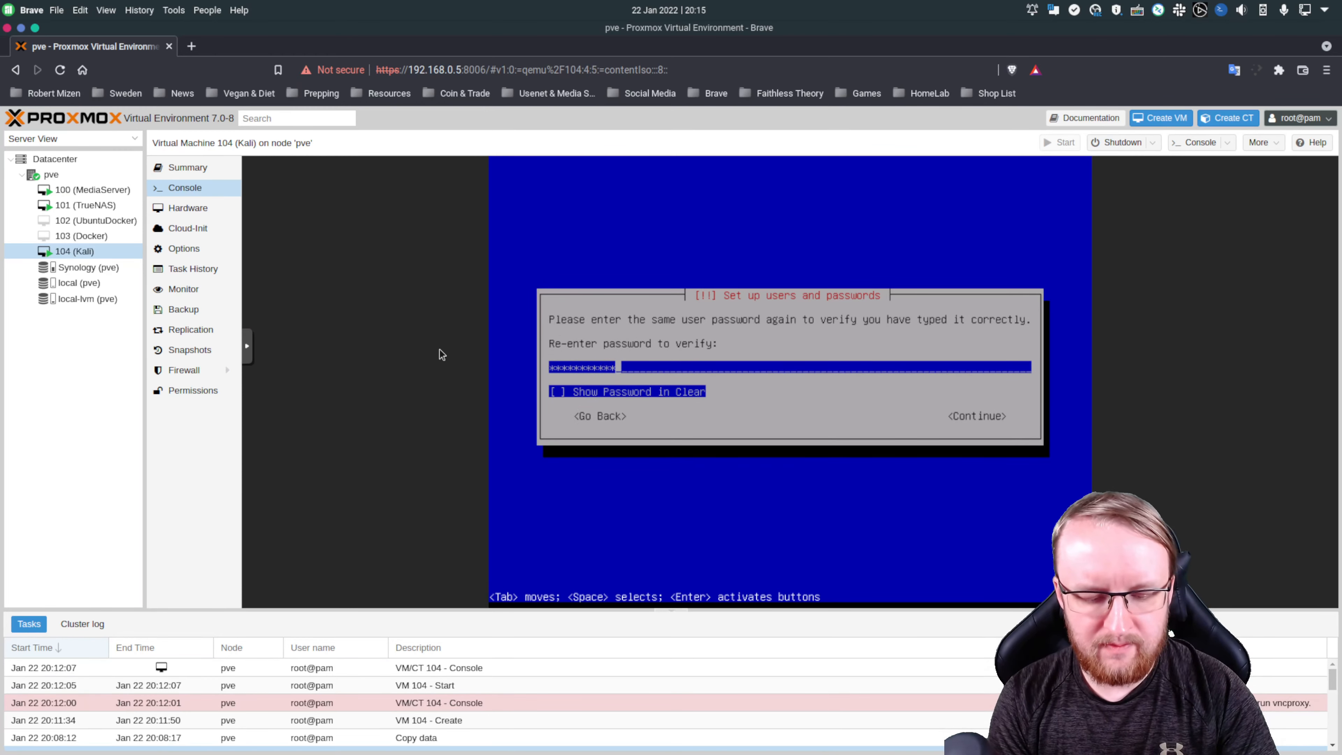
{"action": "type", "text": "*"}
{"action": "key", "text": "Return"}
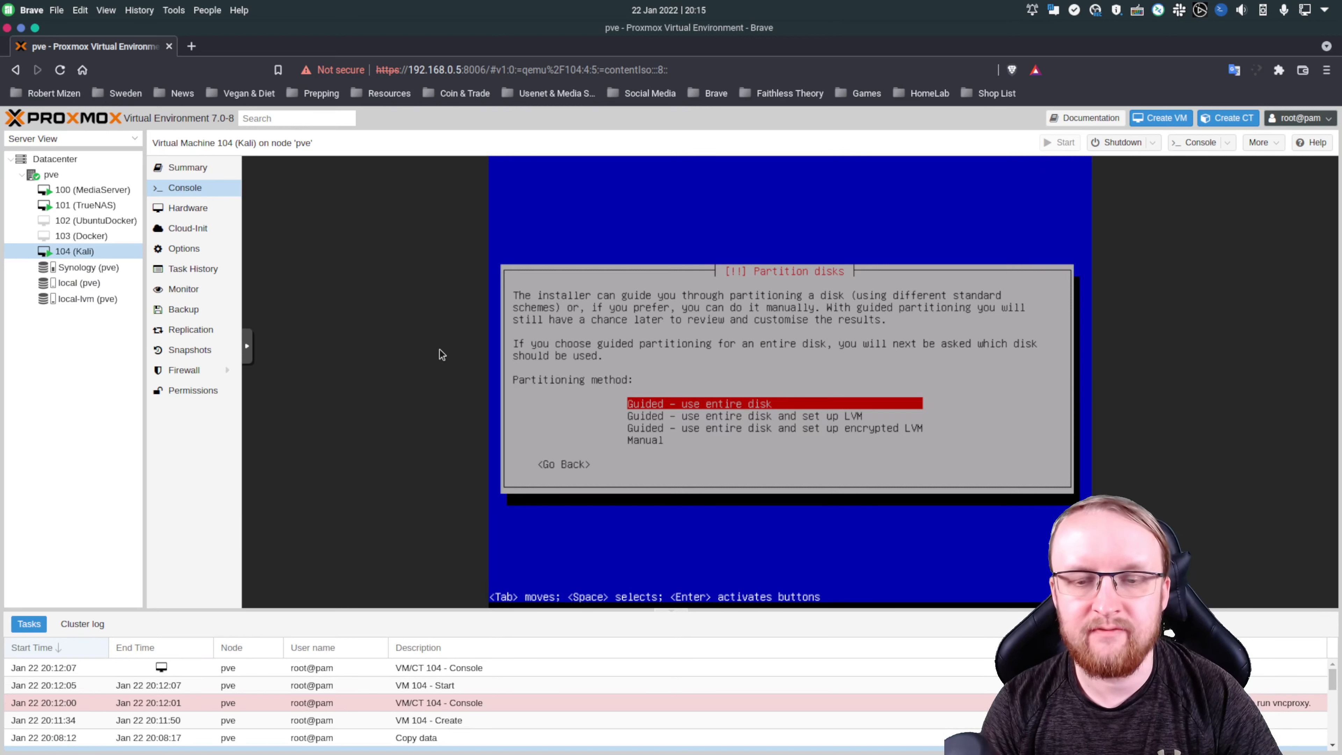
Step: Partition the 107.4 GB QEMU disk with guided, all-files-in-one-partition layout and write changes
{"action": "key", "text": "Return"}
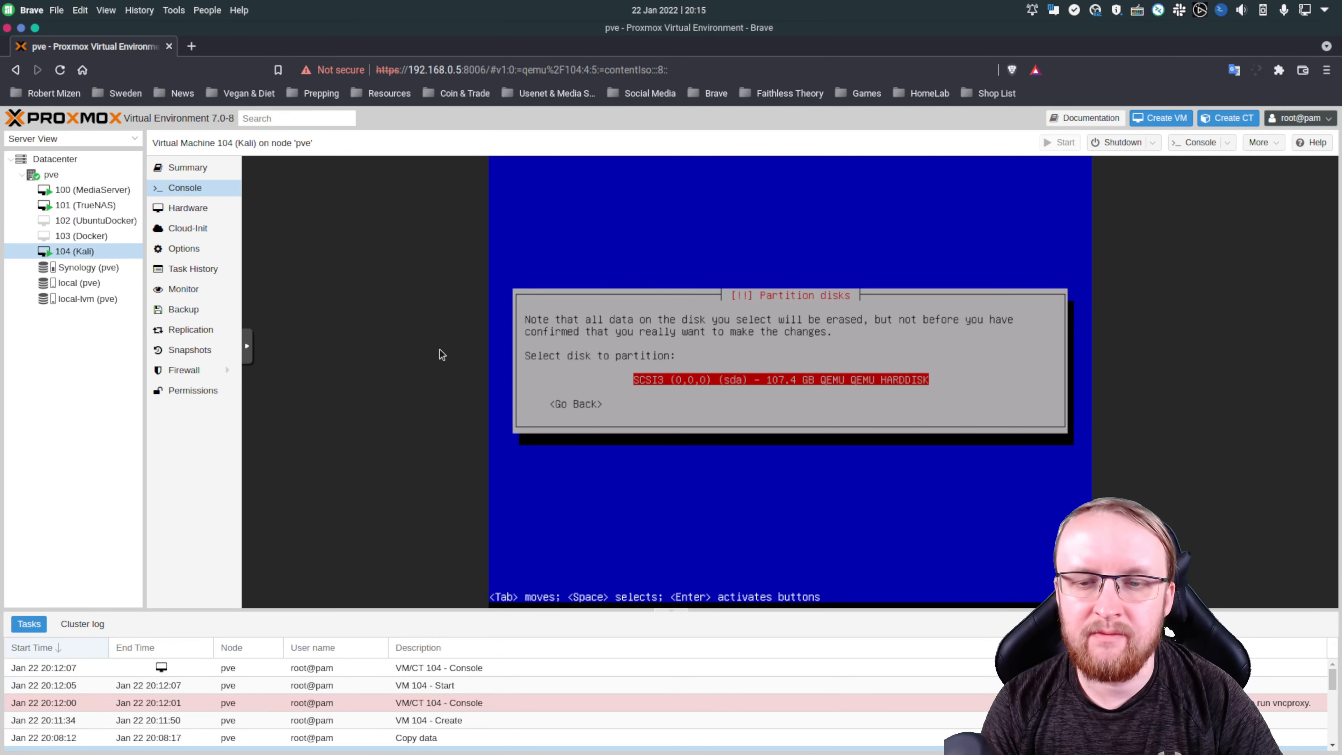
{"action": "key", "text": "Return"}
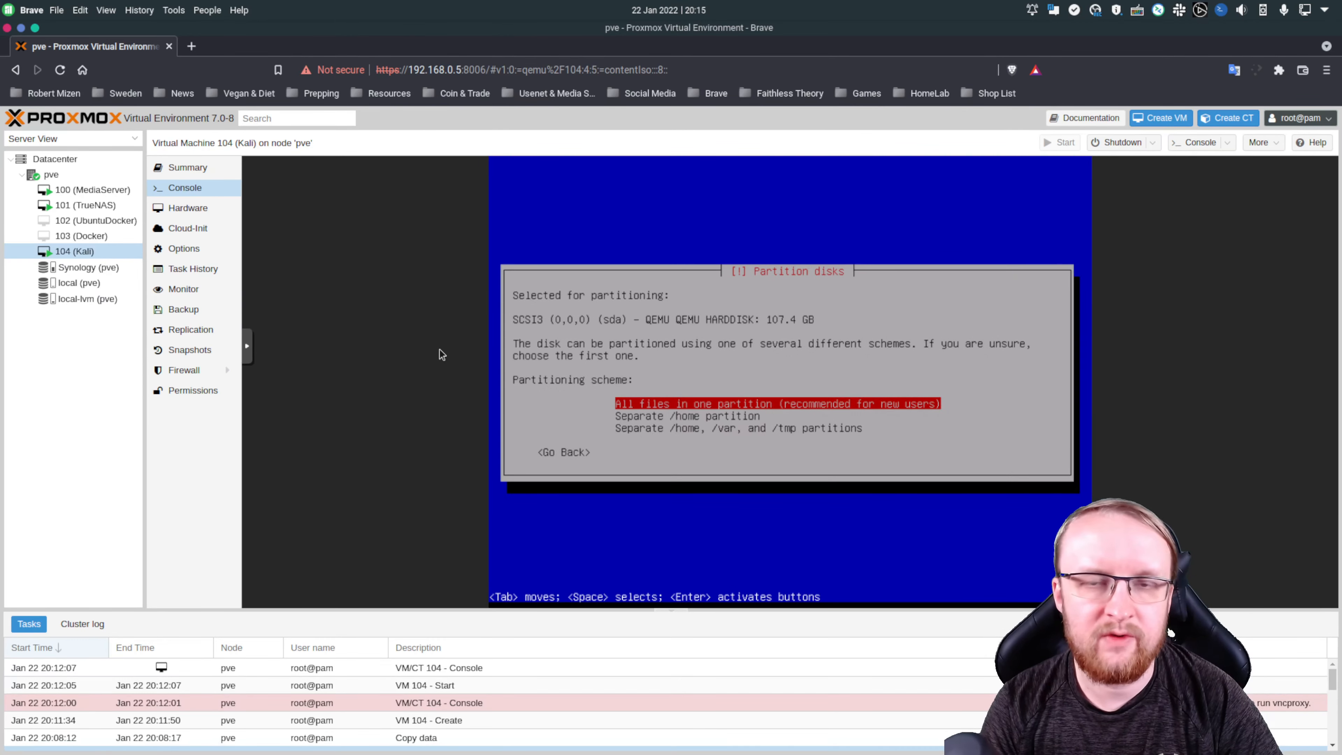
{"action": "key", "text": "Return"}
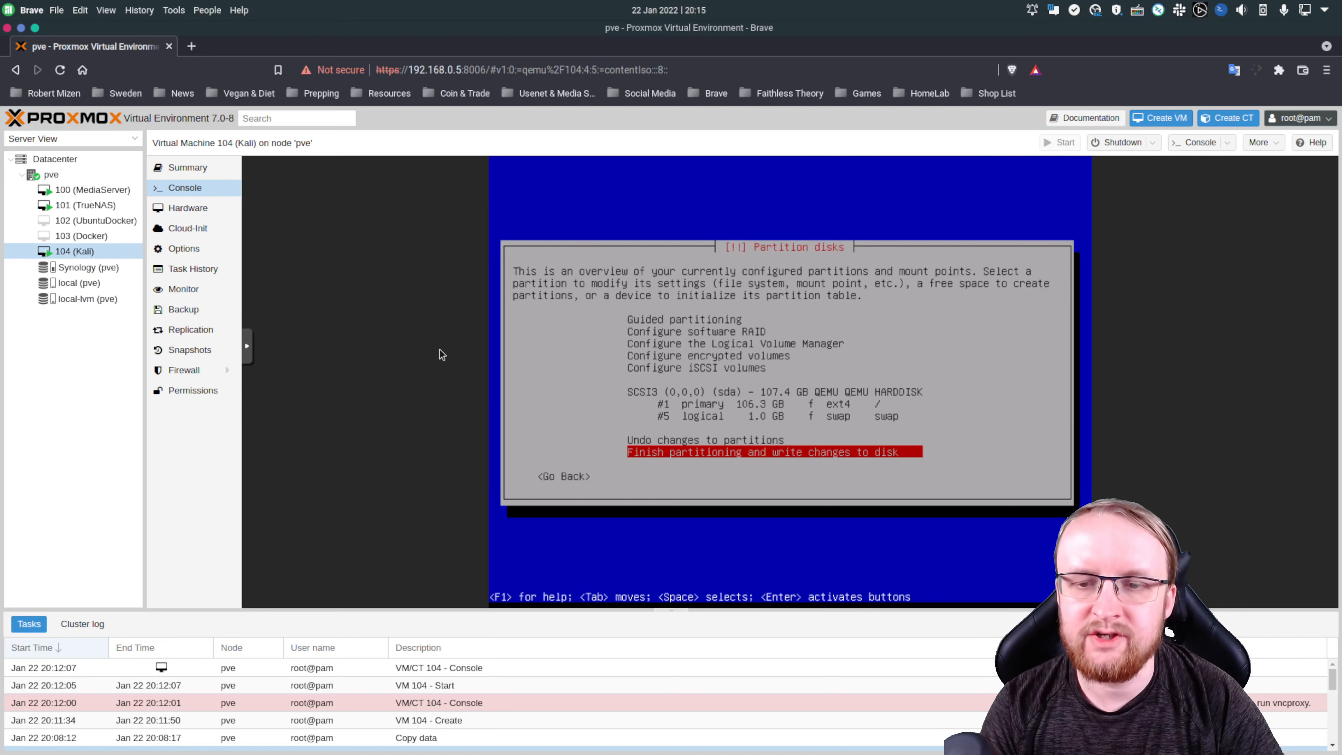
{"action": "key", "text": "Return"}
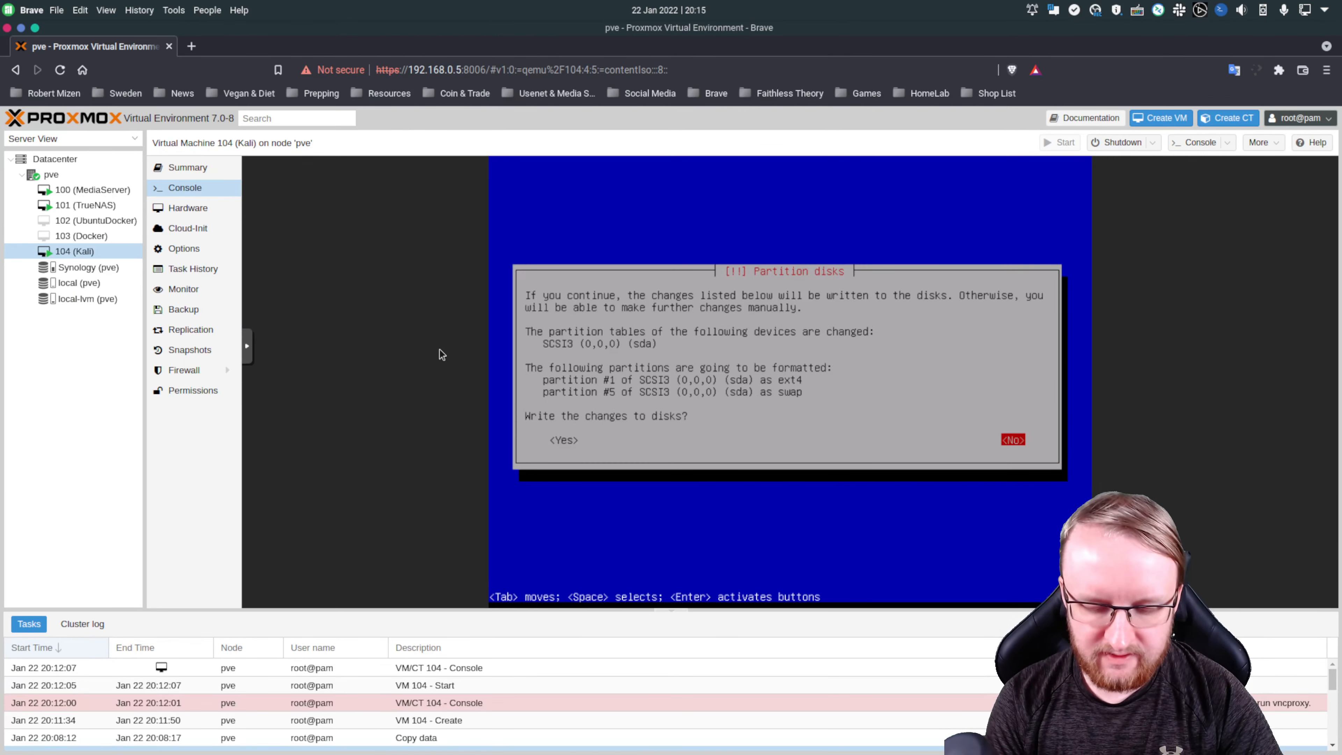
{"action": "key", "text": "Tab"}
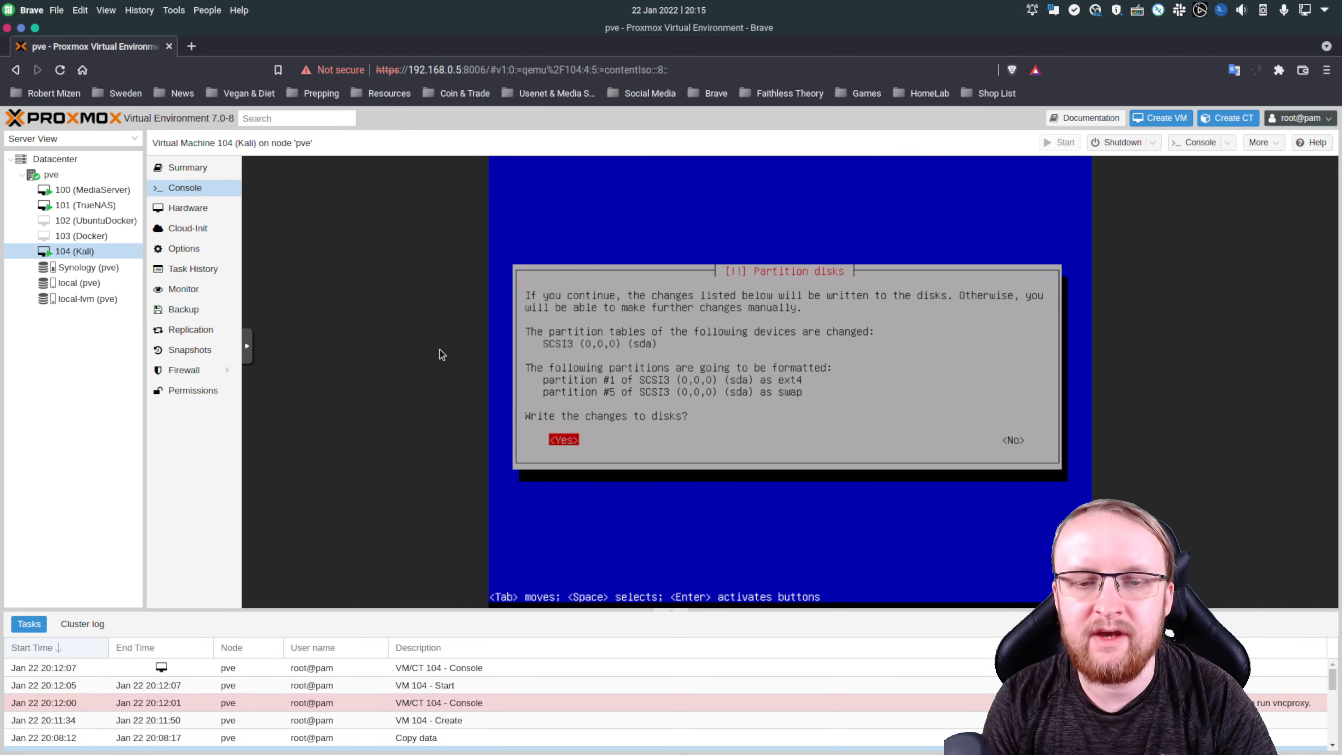
{"action": "key", "text": "Return"}
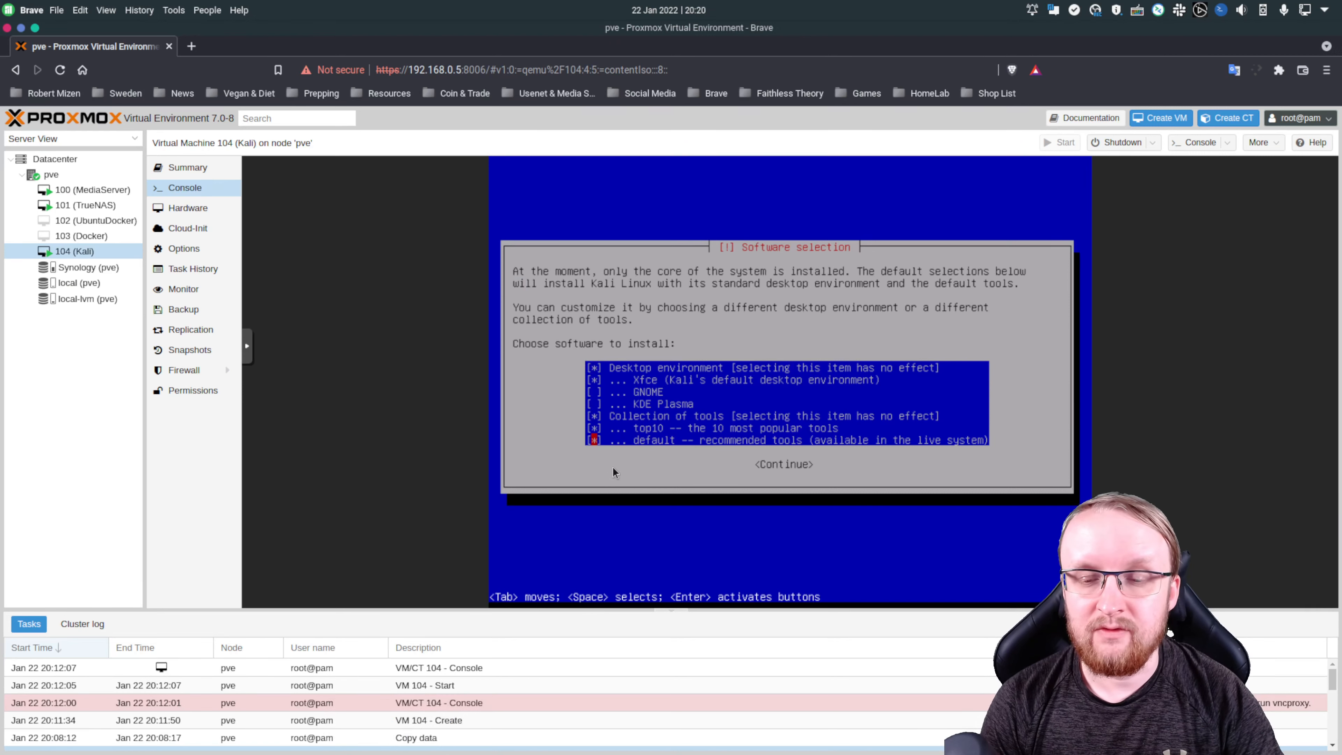
Step: Accept the default software, install GRUB onto /dev/sda, and finish the installation to reboot
{"action": "key", "text": "Return"}
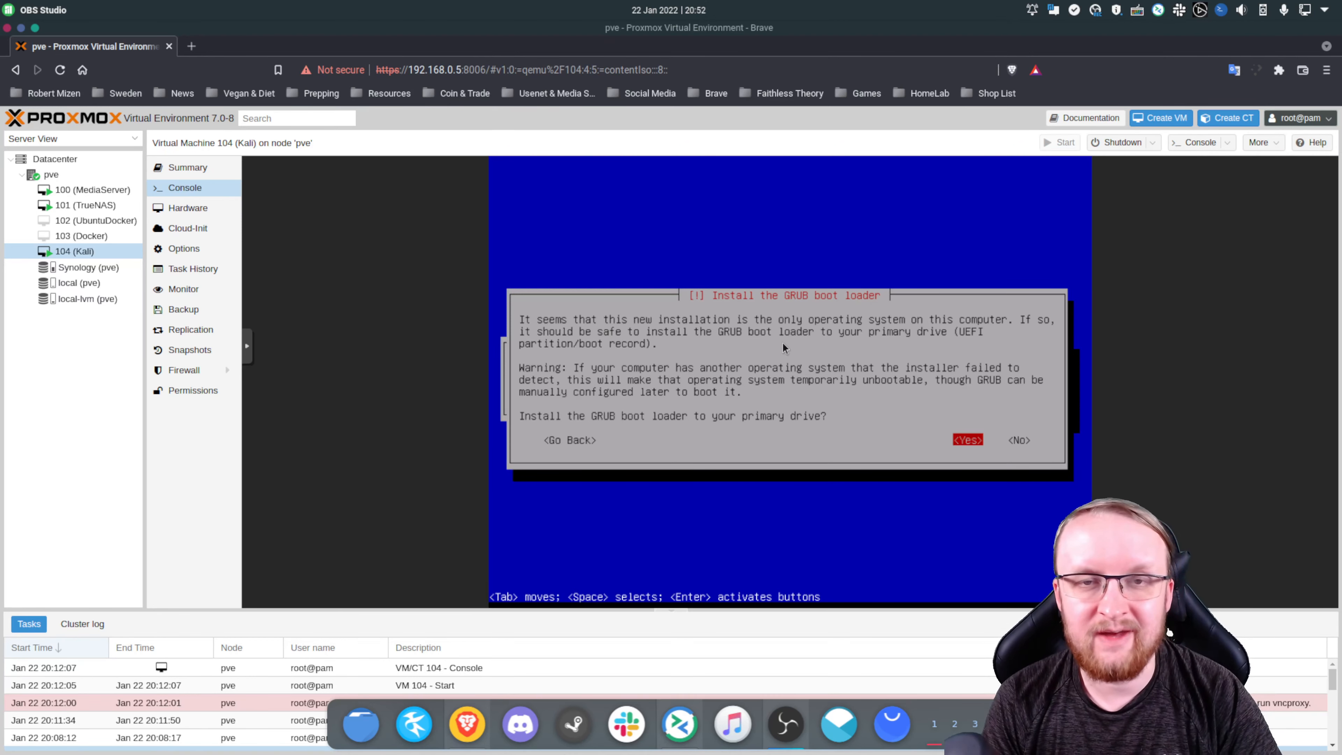
{"action": "left_click", "coordinate": [682, 334]}
{"action": "key", "text": "Return"}
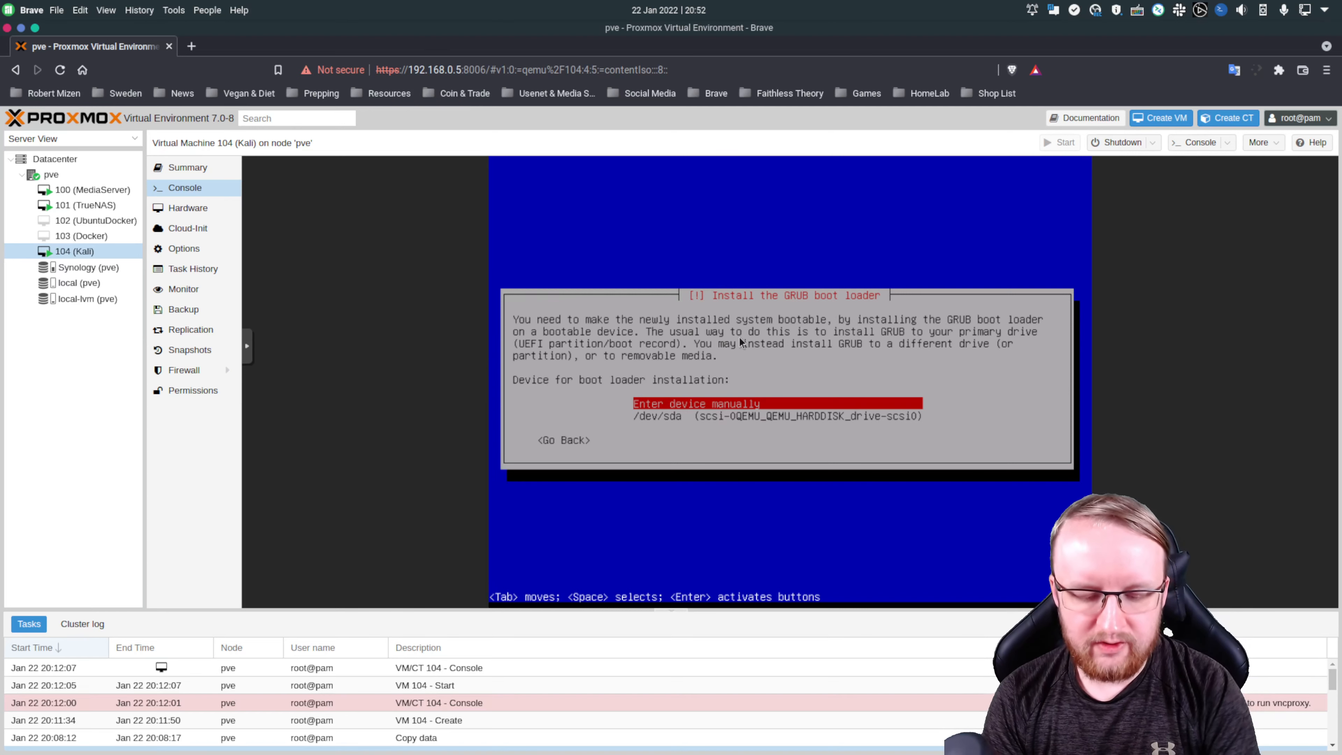
{"action": "key", "text": "Down"}
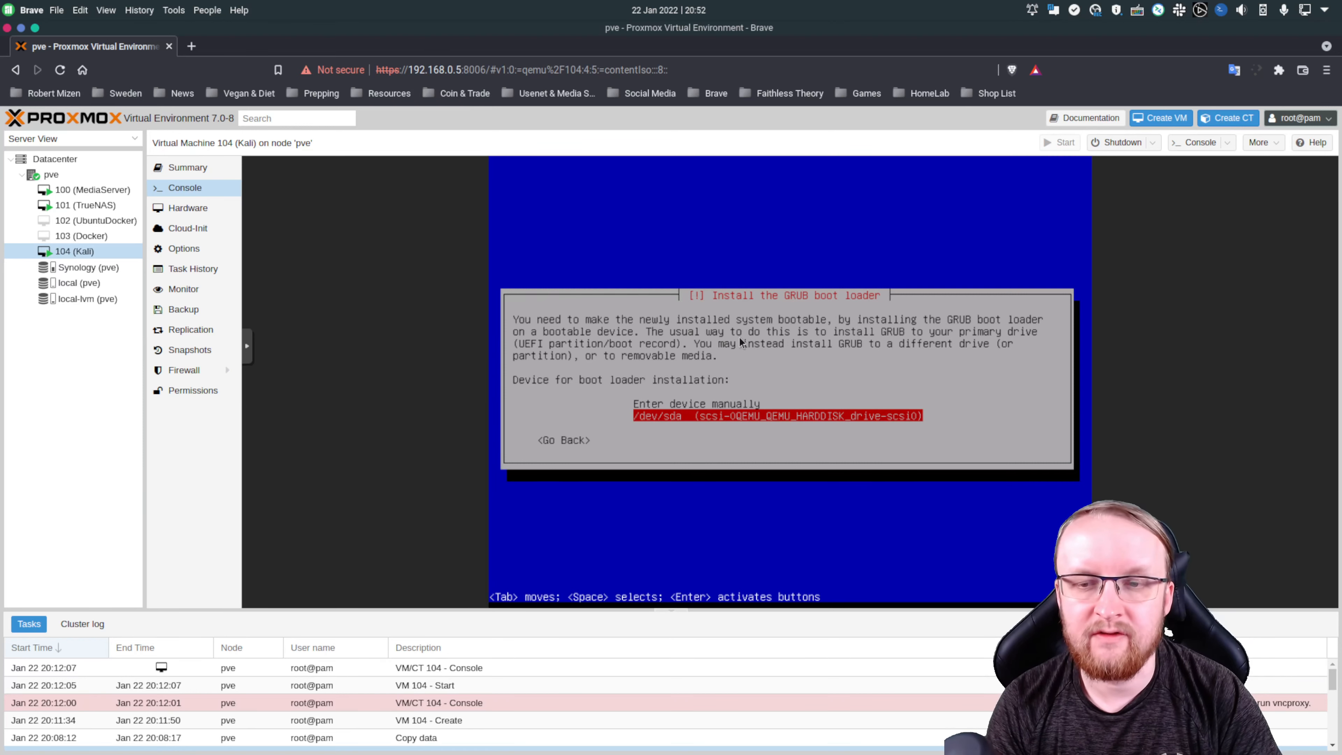
{"action": "key", "text": "Return"}
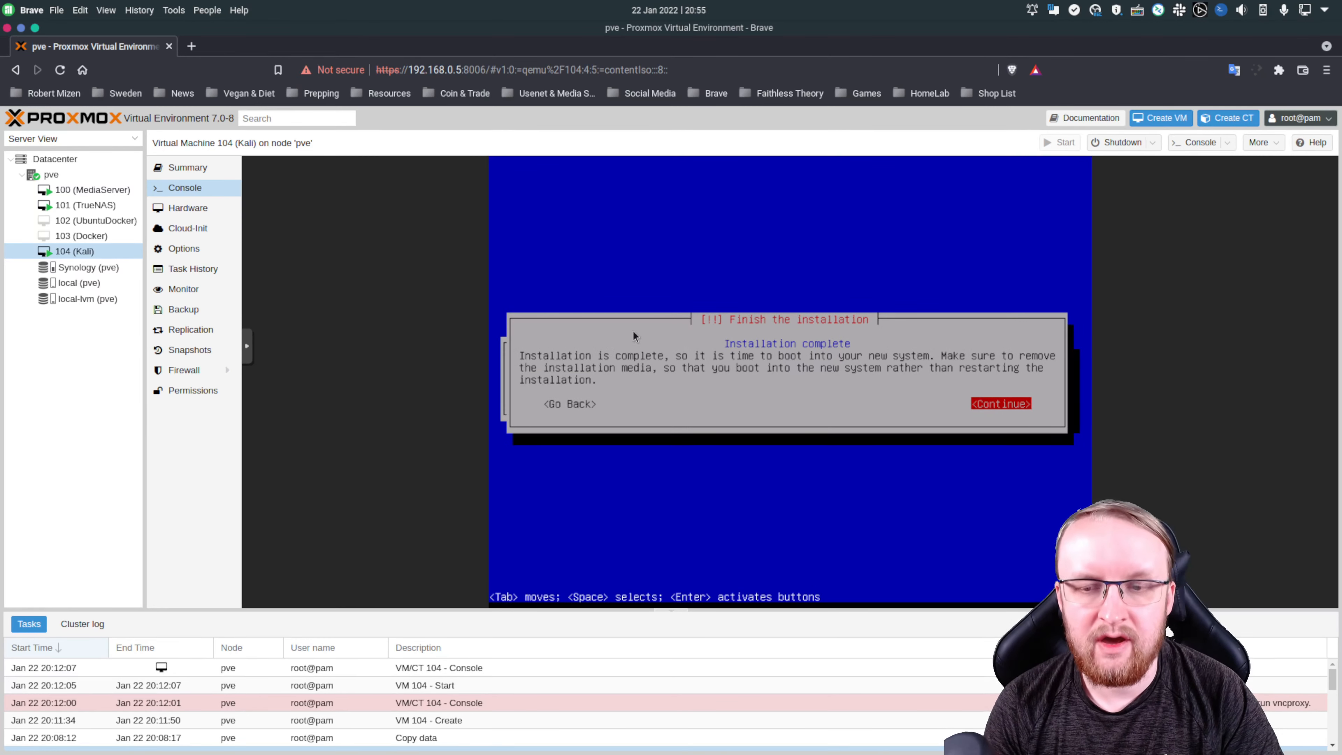
{"action": "key", "text": "Return"}
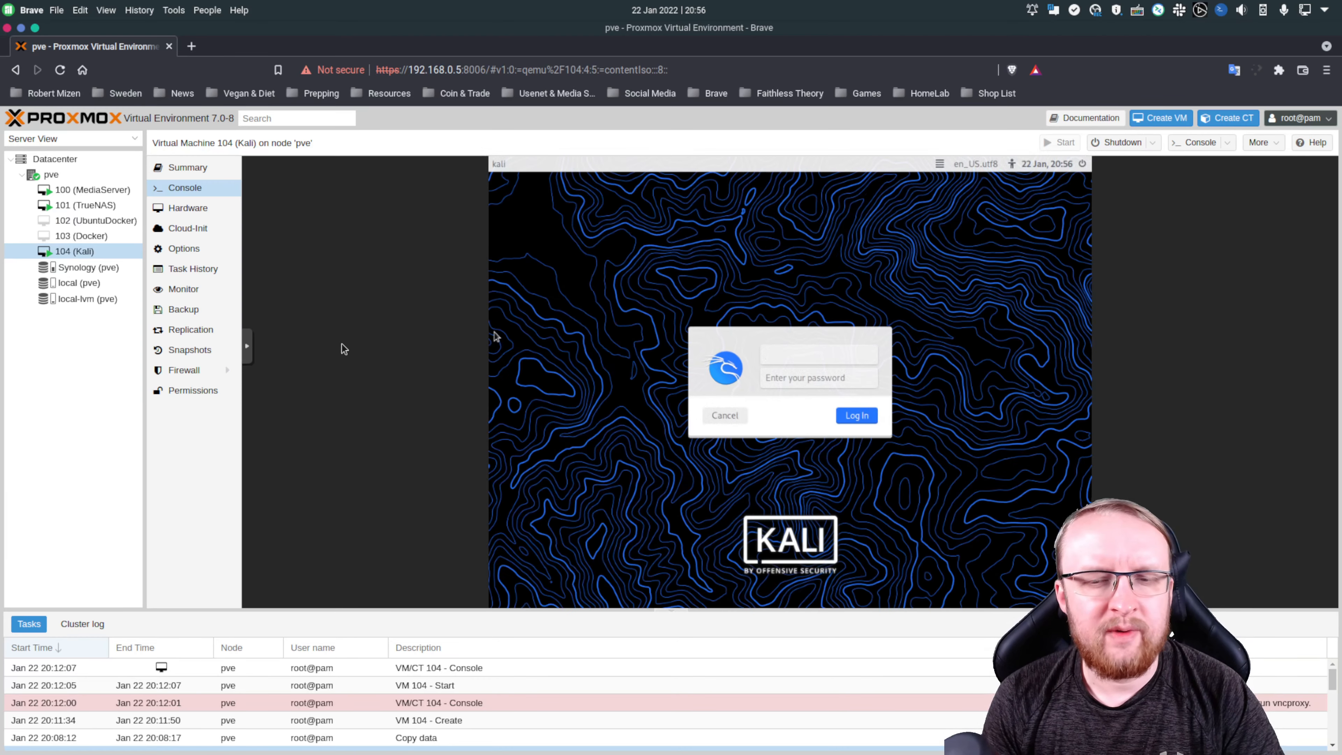
Step: In fullscreen console, log into the Kali desktop with the user's credentials, then exit fullscreen
{"action": "left_click", "coordinate": [248, 347]}
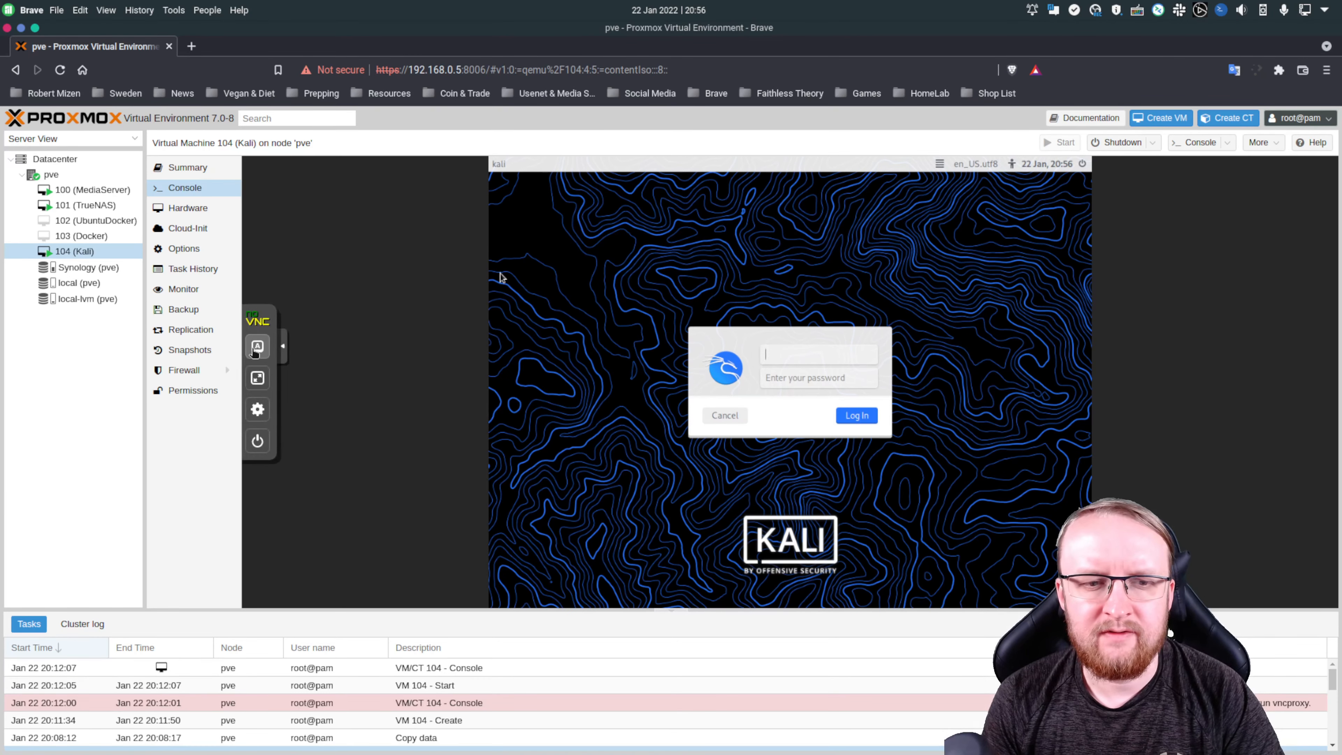
{"action": "left_click", "coordinate": [257, 379]}
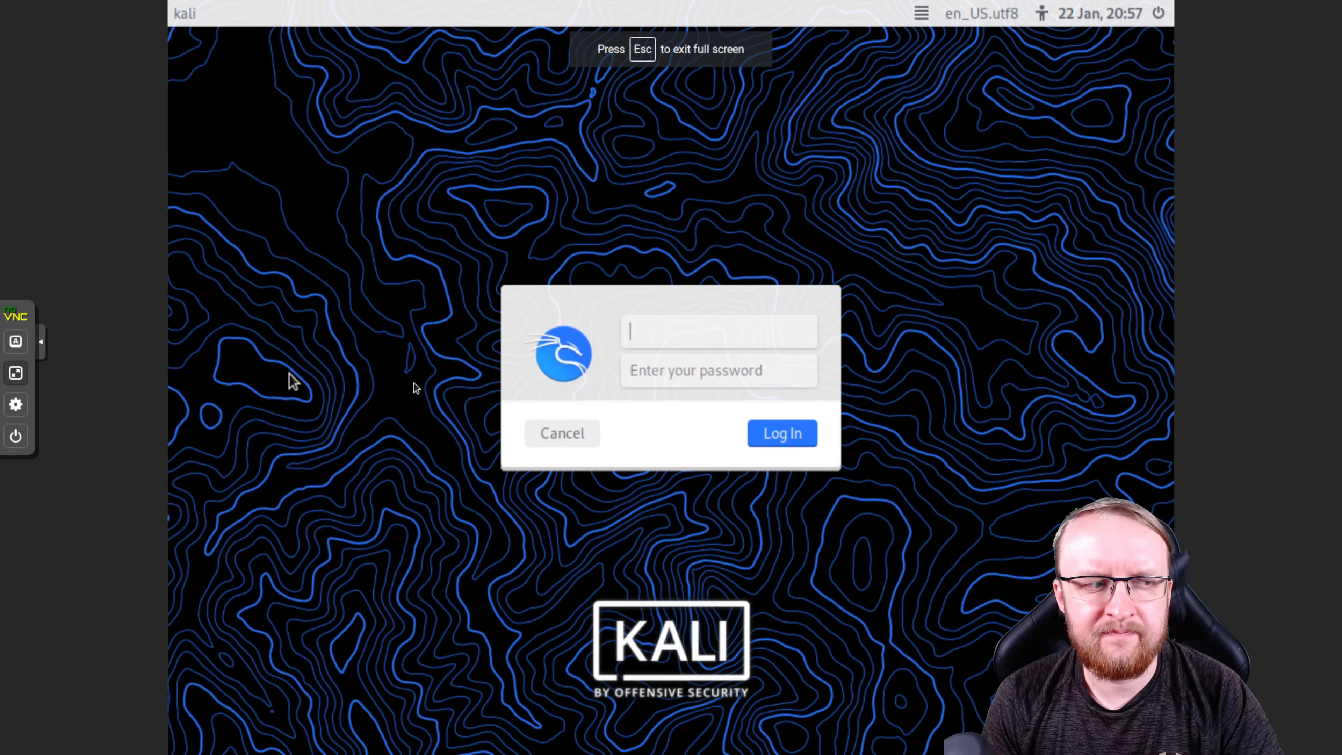
{"action": "left_click", "coordinate": [647, 323]}
{"action": "type", "text": "robert"}
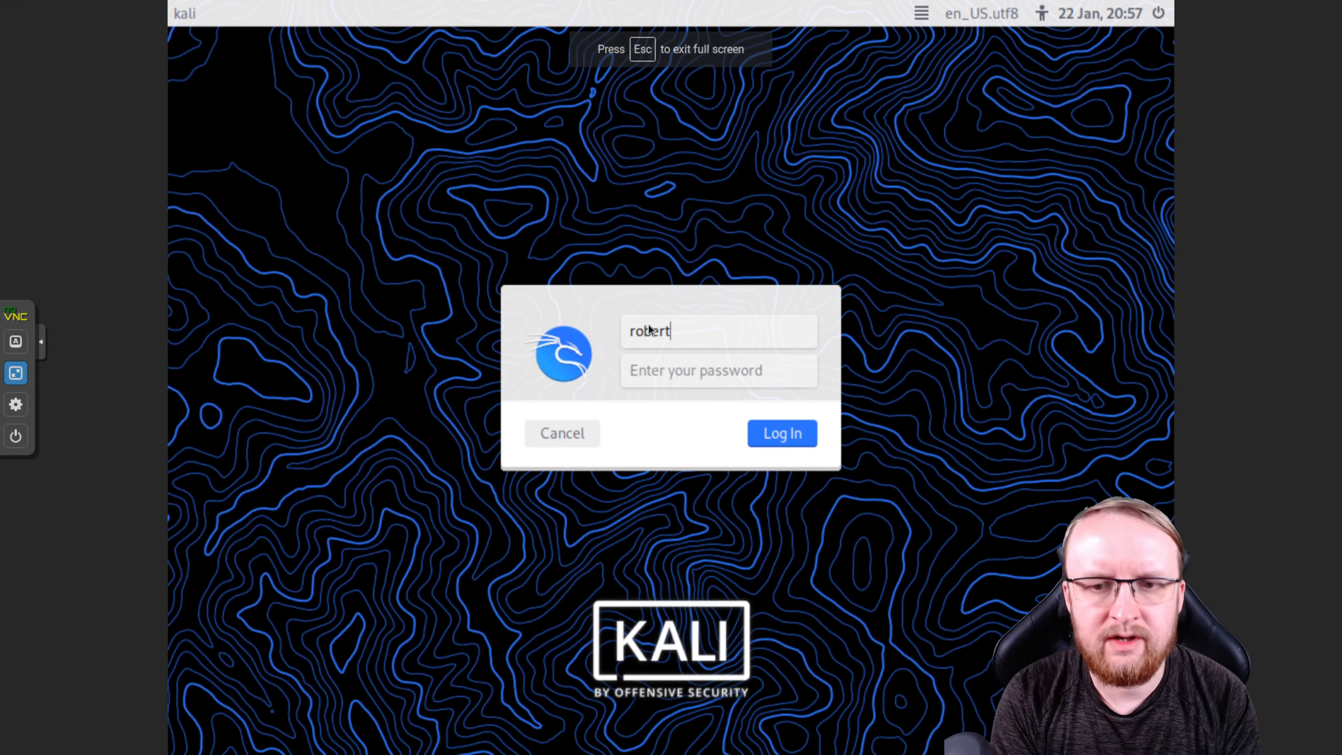
{"action": "key", "text": "Tab"}
{"action": "type", "text": "•••••••••••••"}
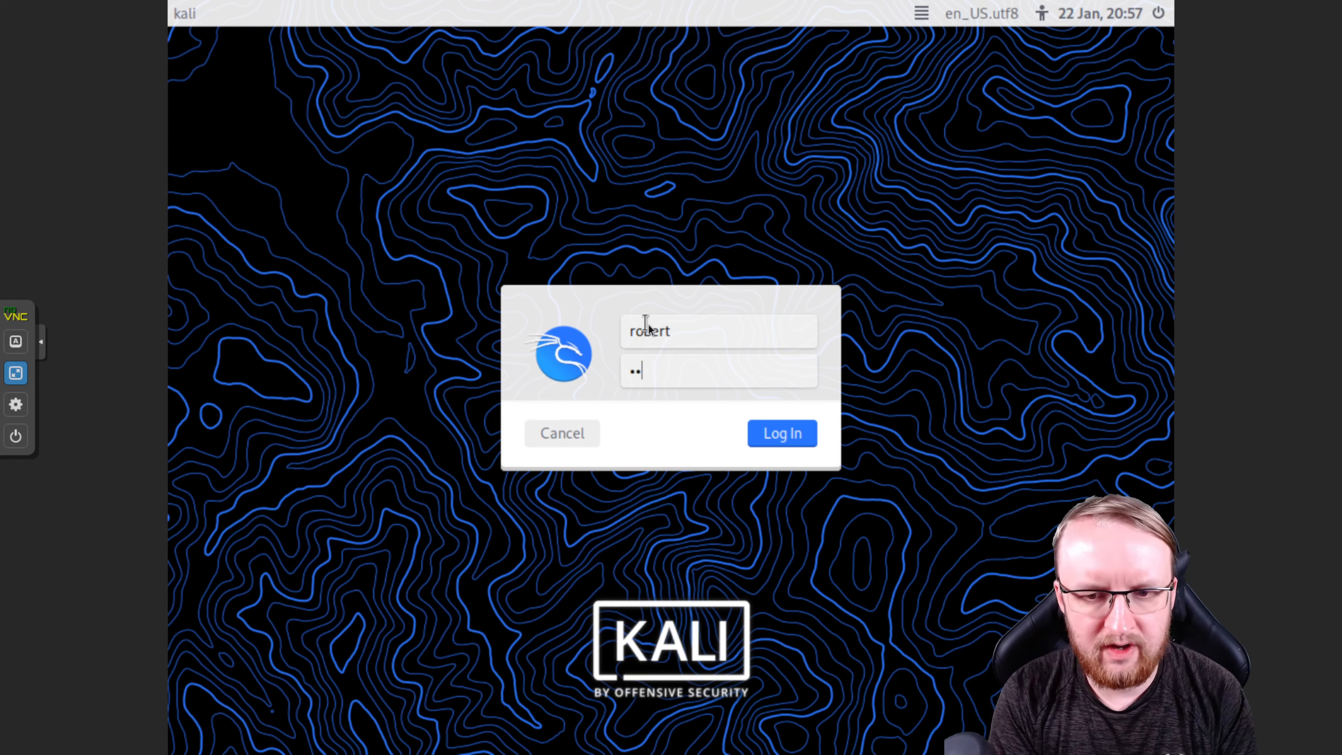
{"action": "type", "text": "••"}
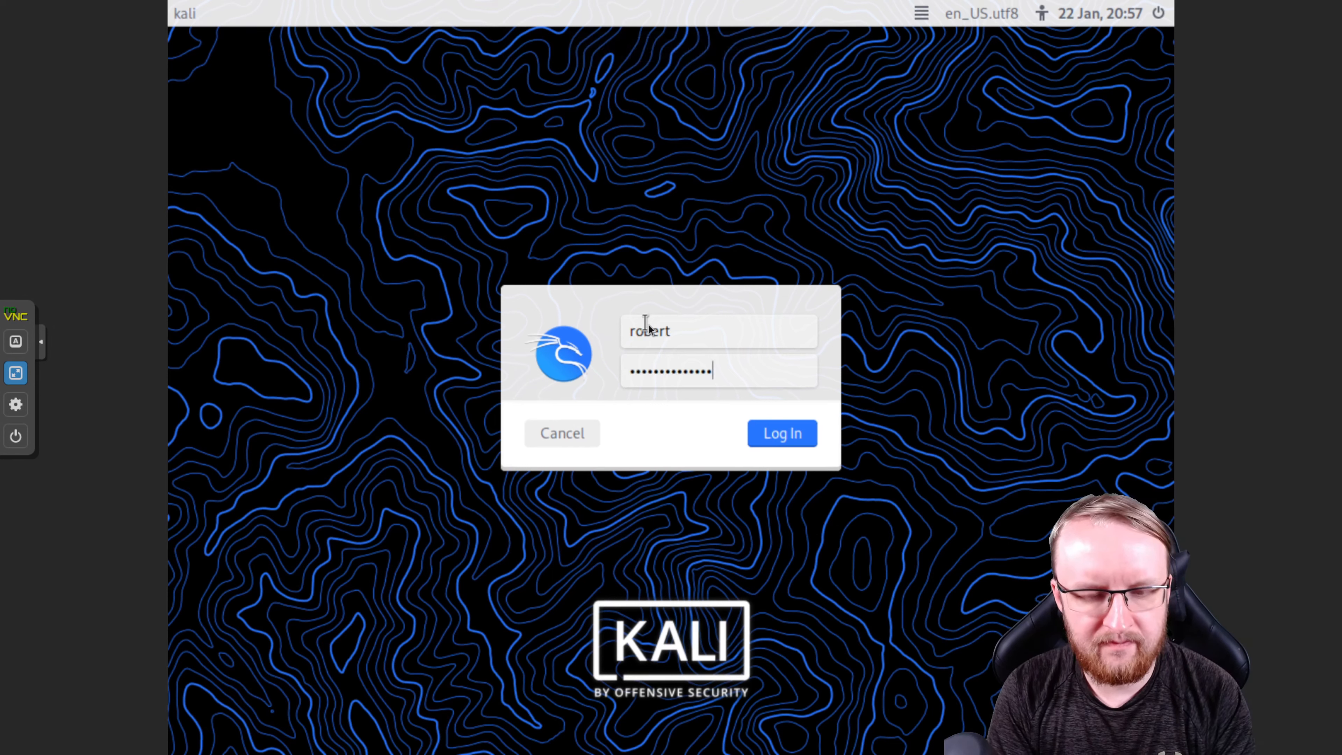
{"action": "key", "text": "Return"}
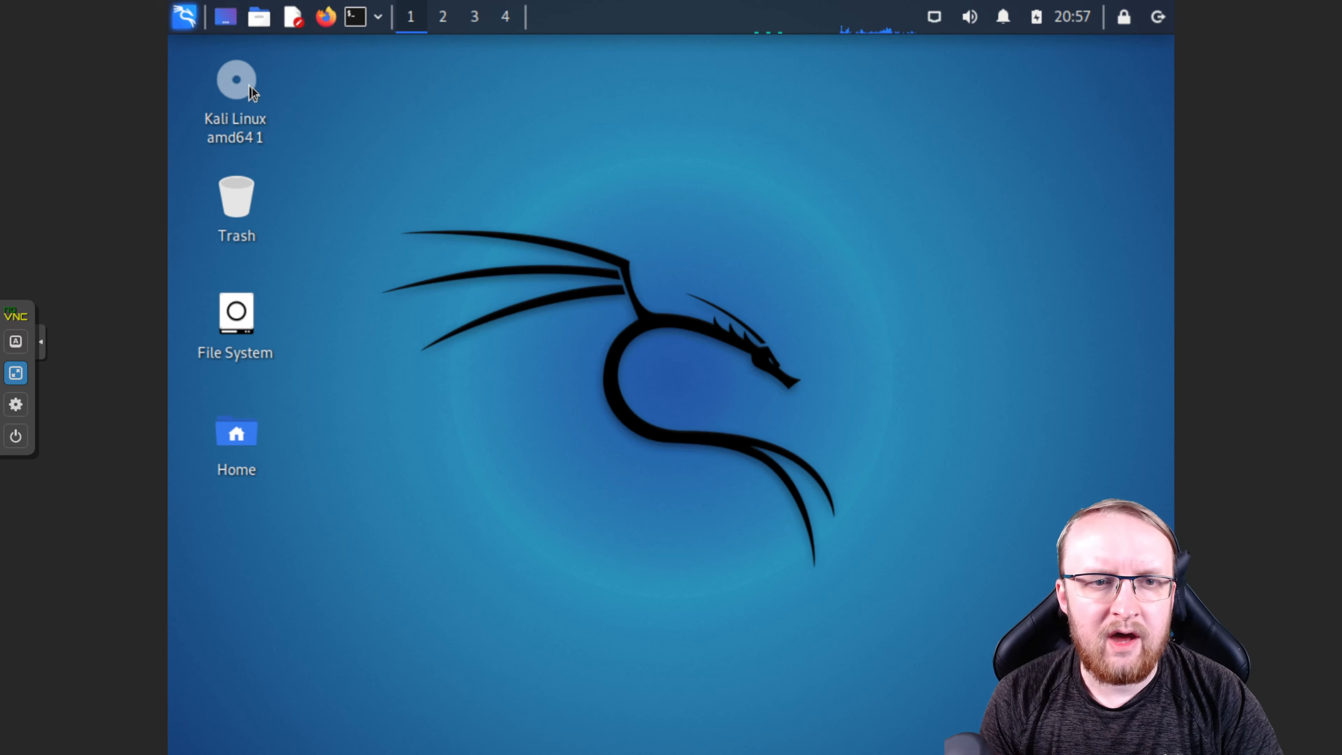
{"action": "mouse_move", "coordinate": [251, 87]}
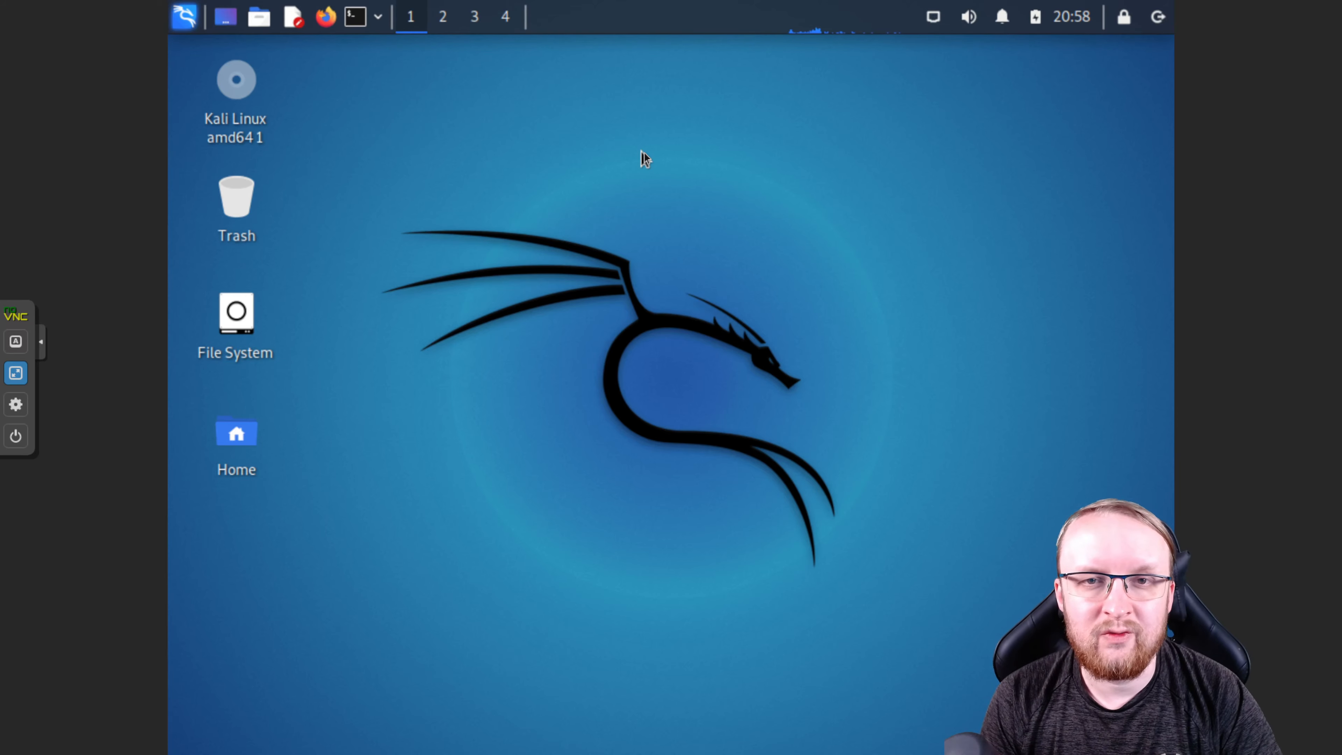
{"action": "left_click", "coordinate": [15, 372]}
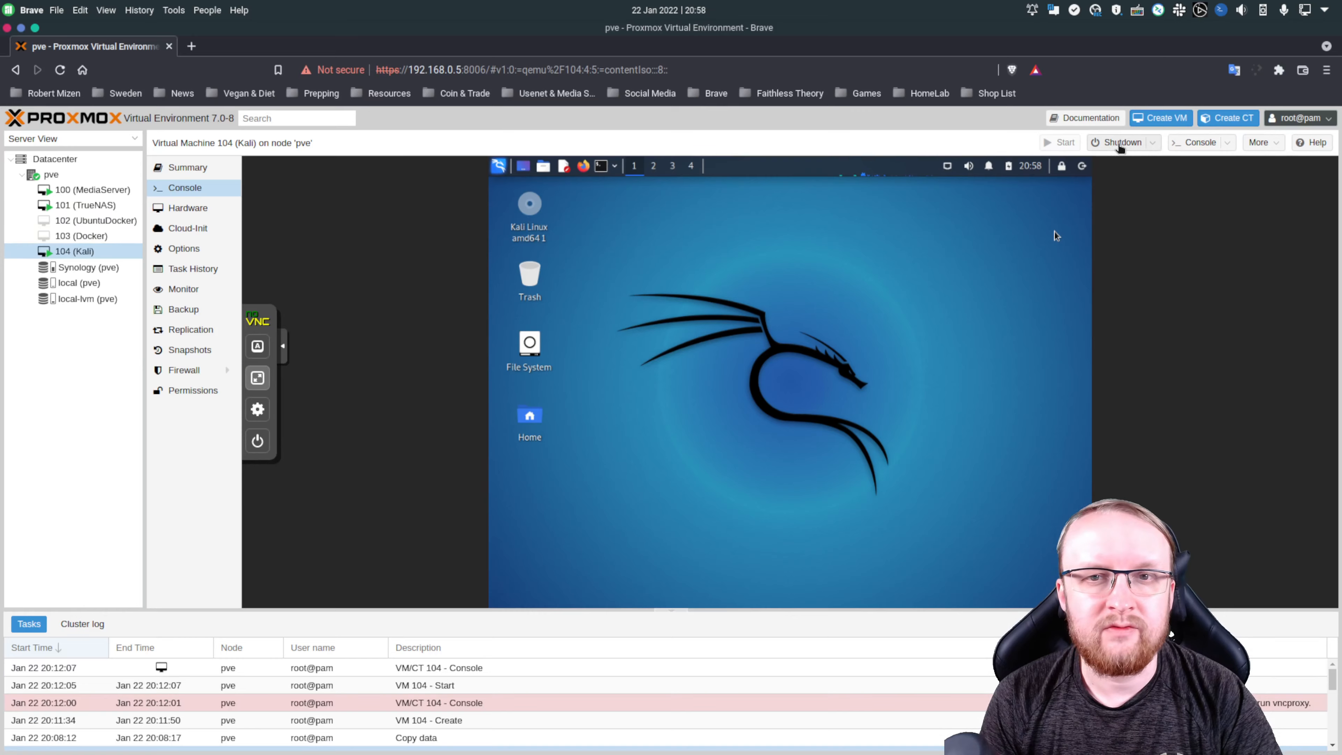
Step: Shut down VM 104 and delete its CD/DVD Drive (ide2) holding the Kali installer ISO
{"action": "left_click", "coordinate": [1119, 148]}
{"action": "left_click", "coordinate": [640, 459]}
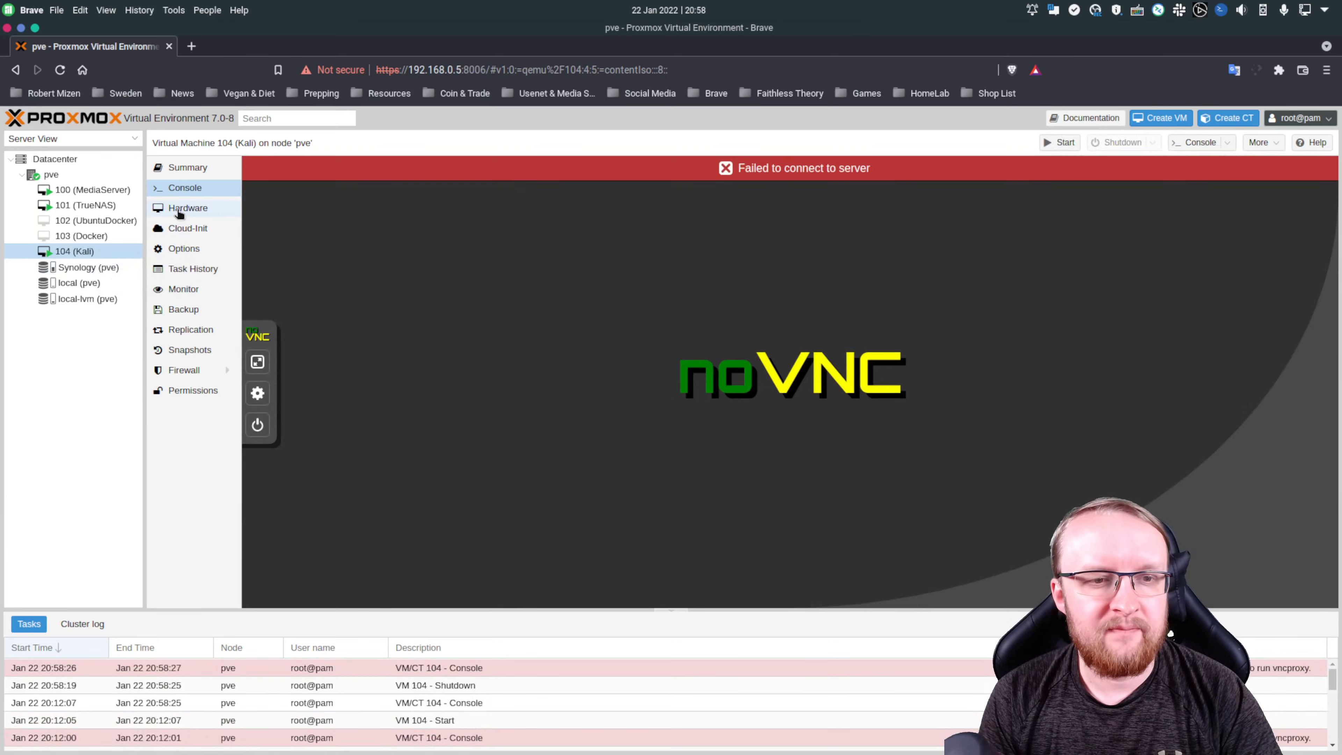
{"action": "left_click", "coordinate": [180, 210]}
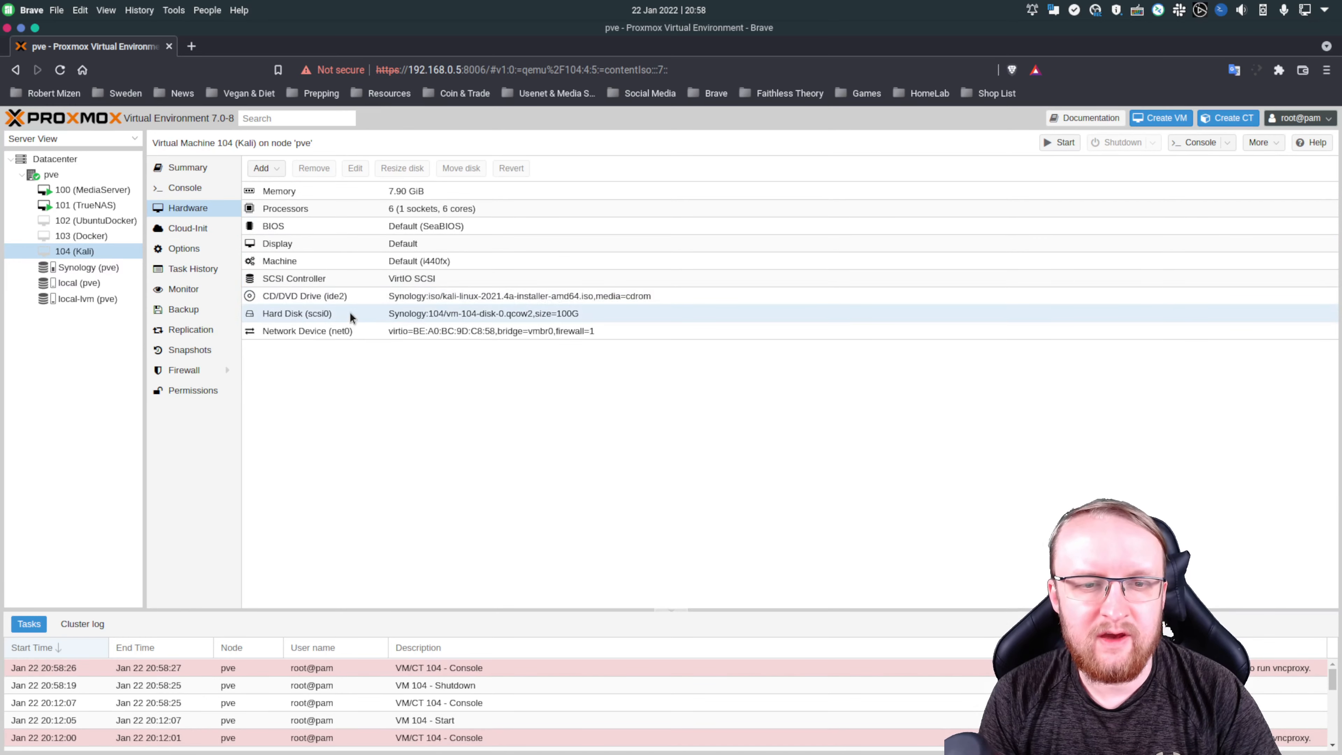
{"action": "left_click", "coordinate": [668, 297]}
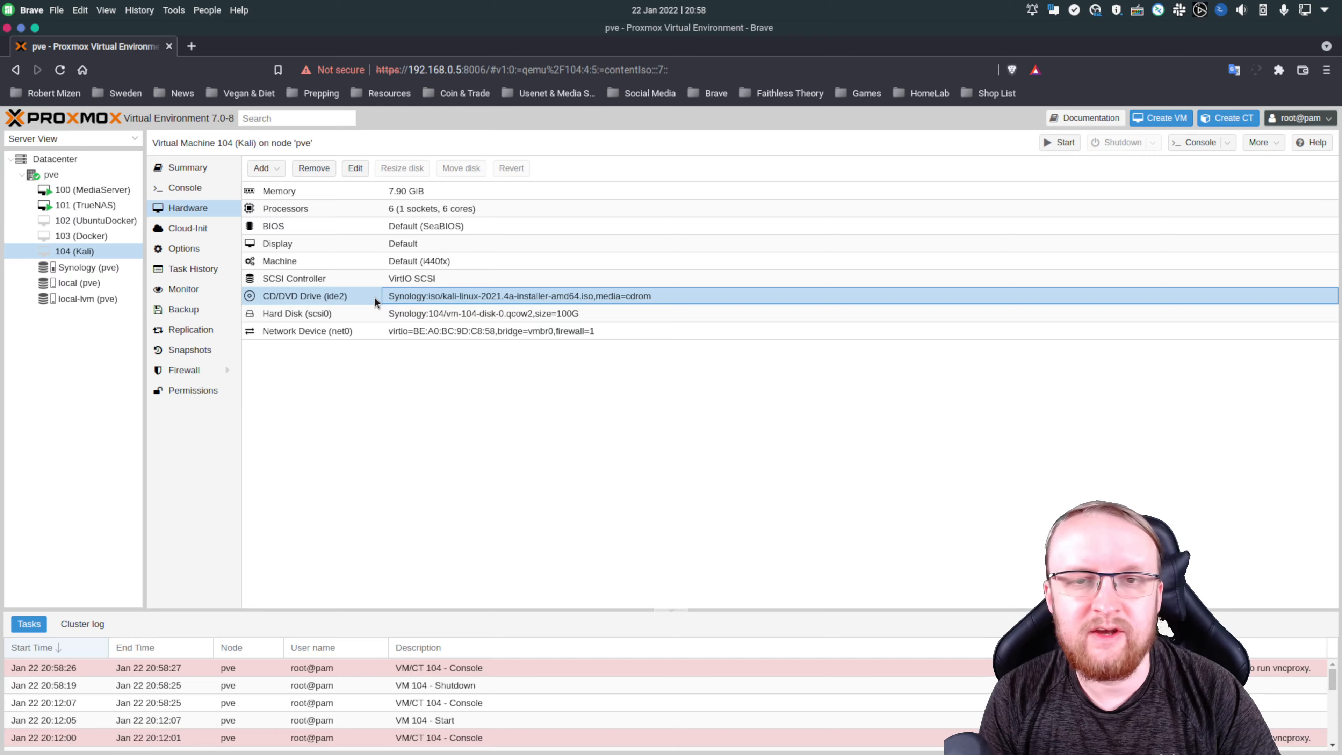
{"action": "left_click", "coordinate": [313, 168]}
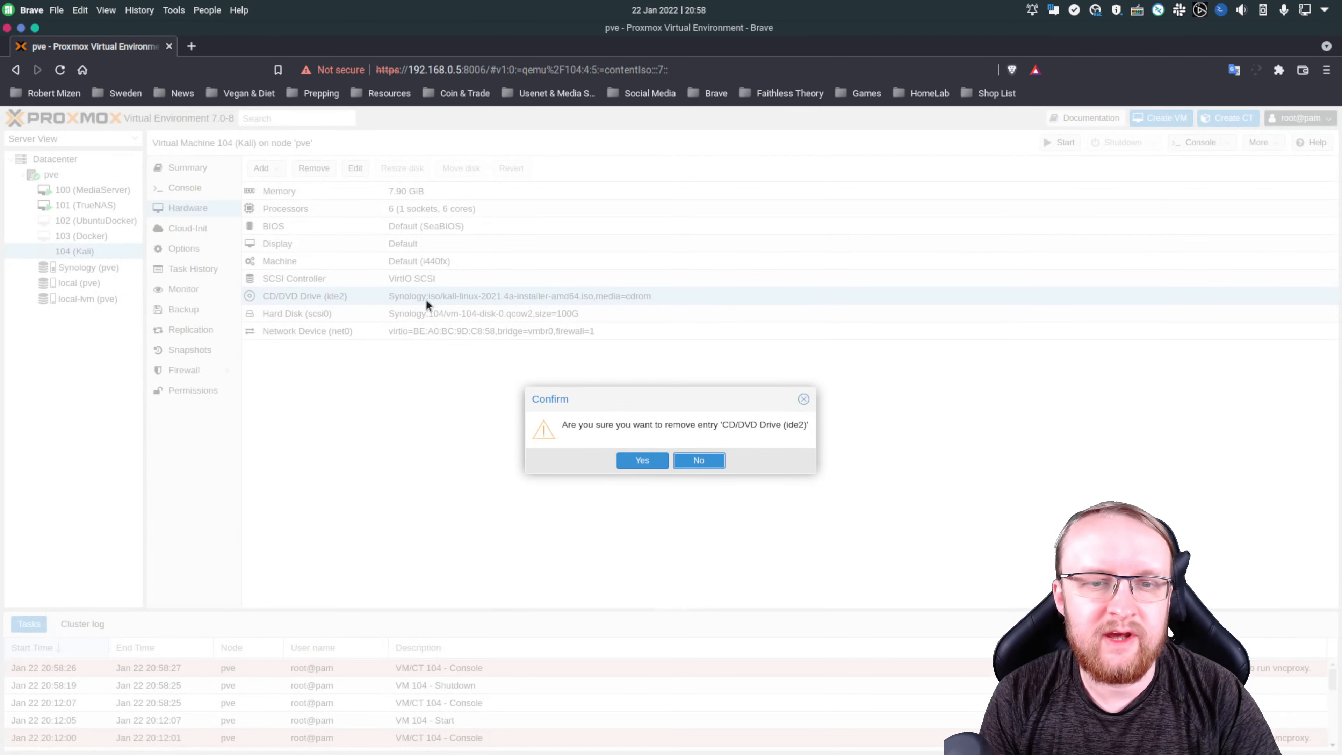
{"action": "left_click", "coordinate": [643, 462]}
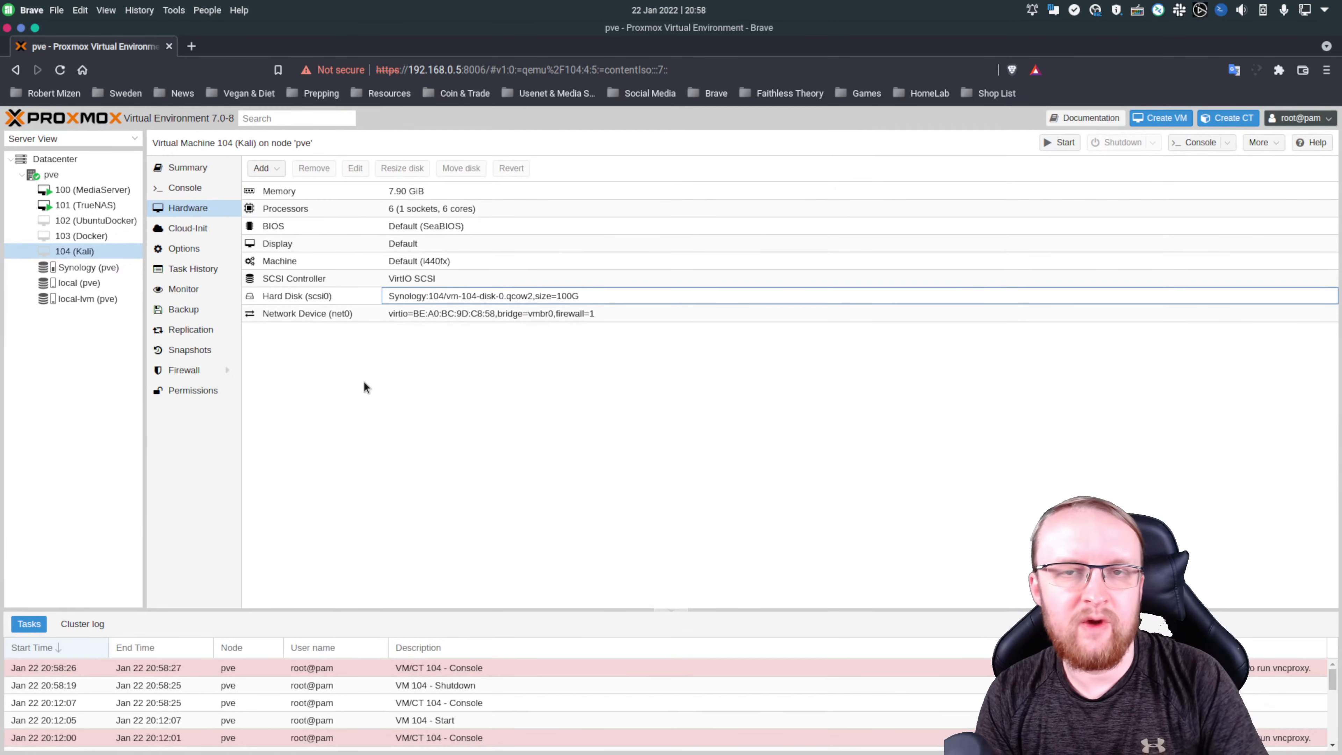